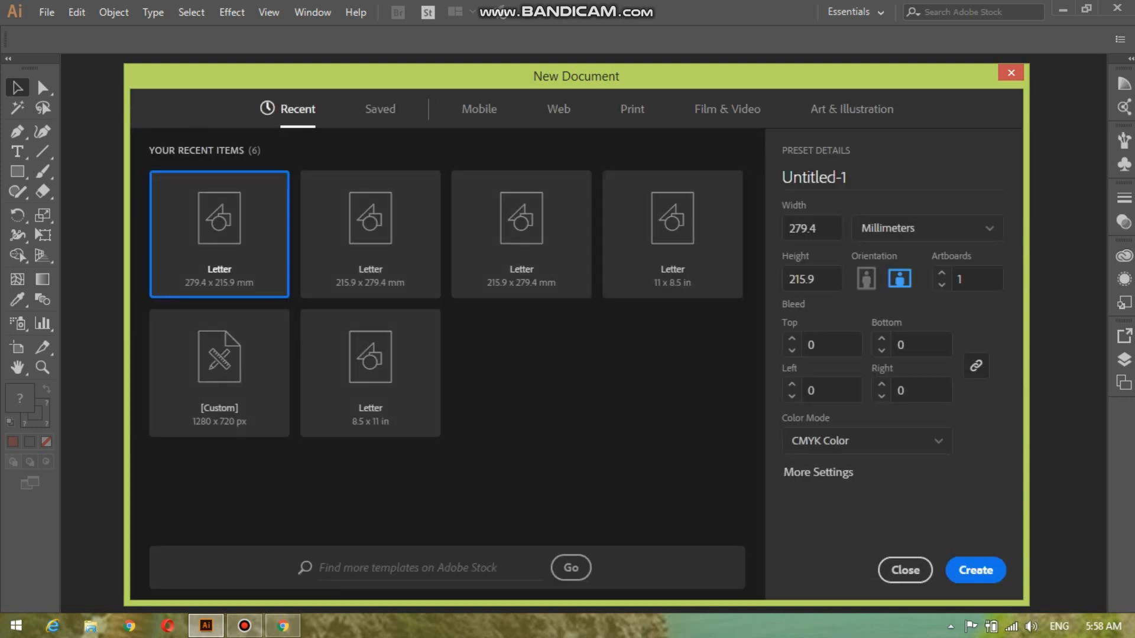
Create a landscape Letter document of 279.4 x 215.9 mm and detach the Scale tool group as a floating panel.
key("Return")
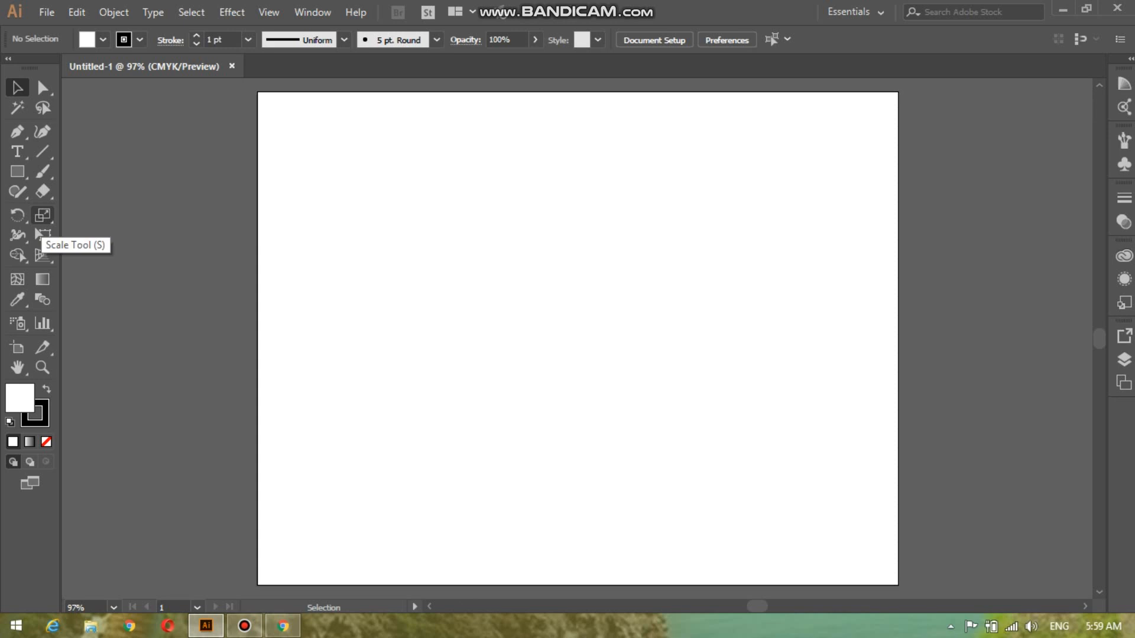
left_click(42, 215)
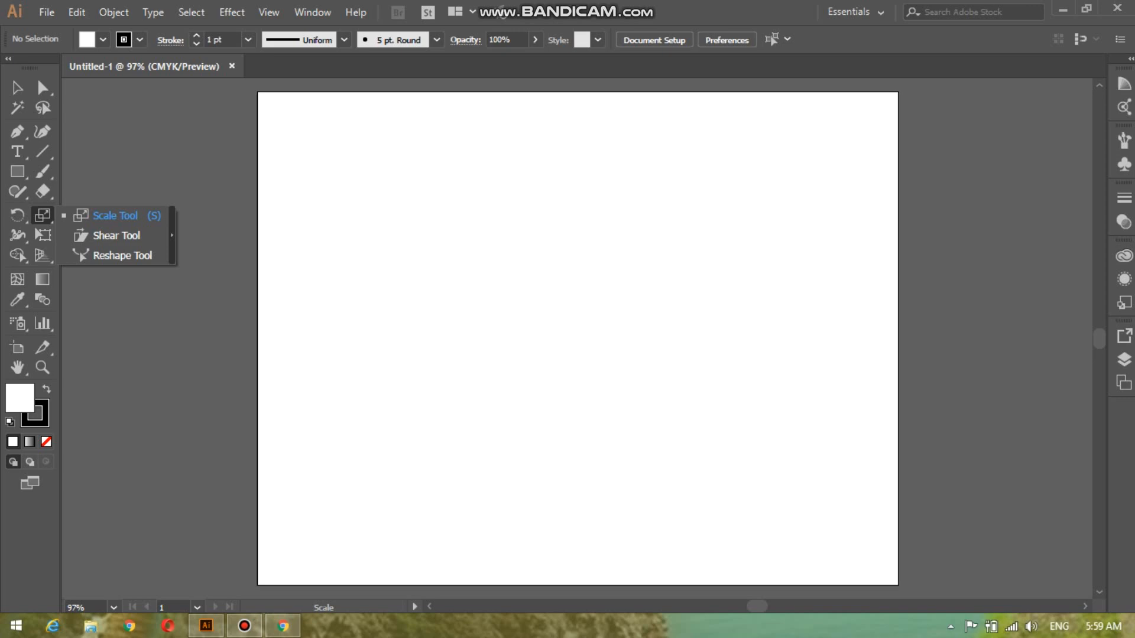
left_click(172, 235)
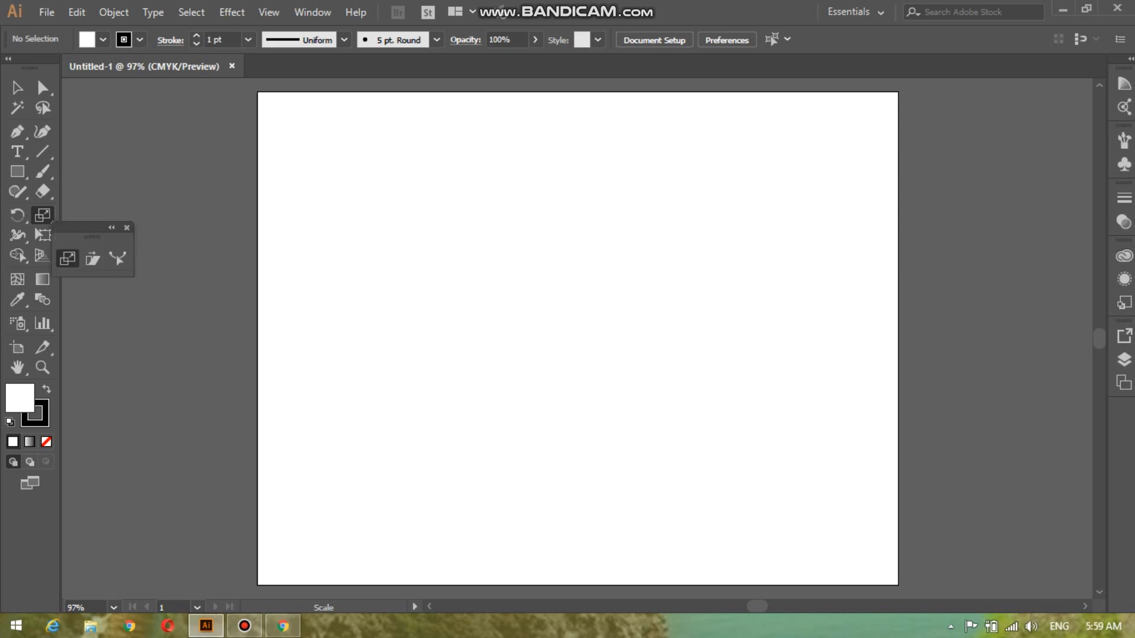
left_click_drag(82, 228, 135, 203)
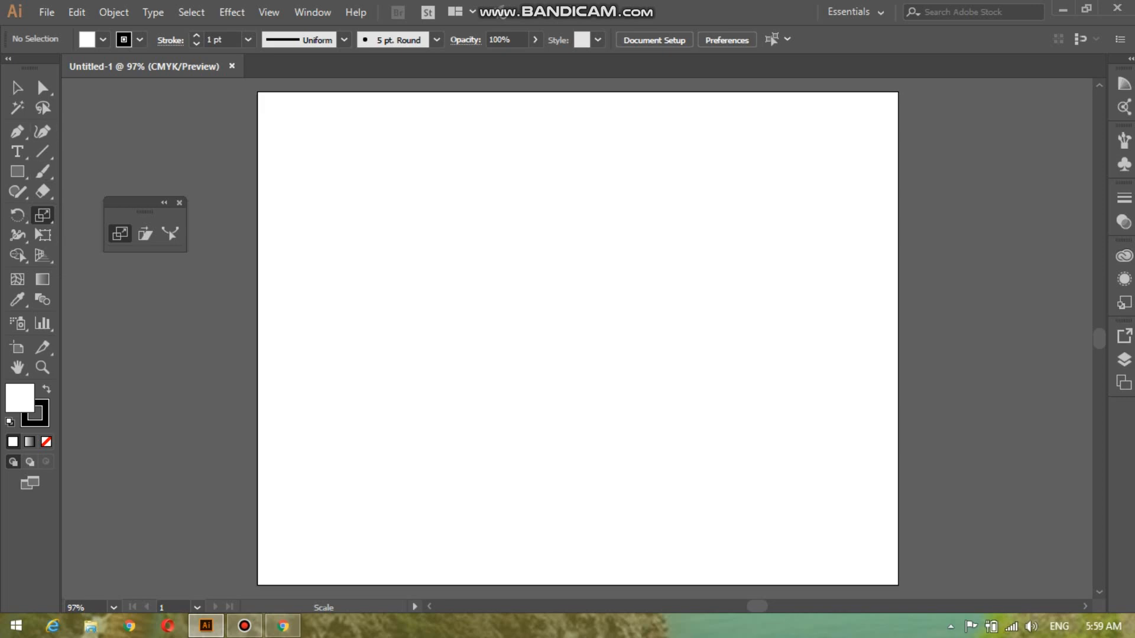
Draw a white square with a 1 pt black outline in the upper middle of the artboard.
left_click(18, 172)
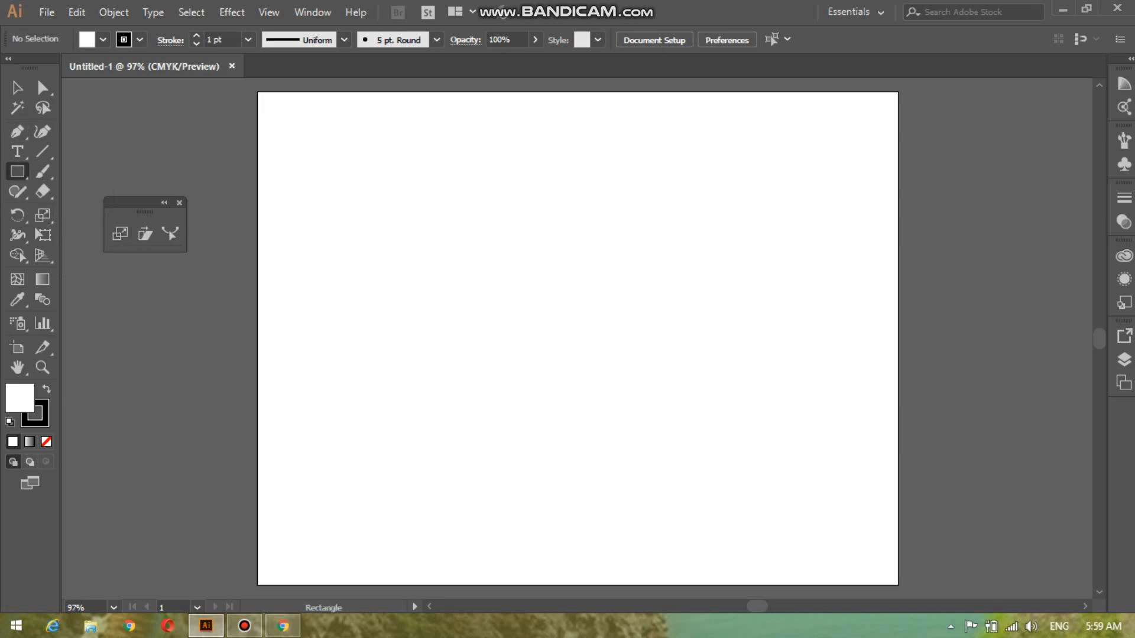
left_click_drag(460, 204, 600, 342)
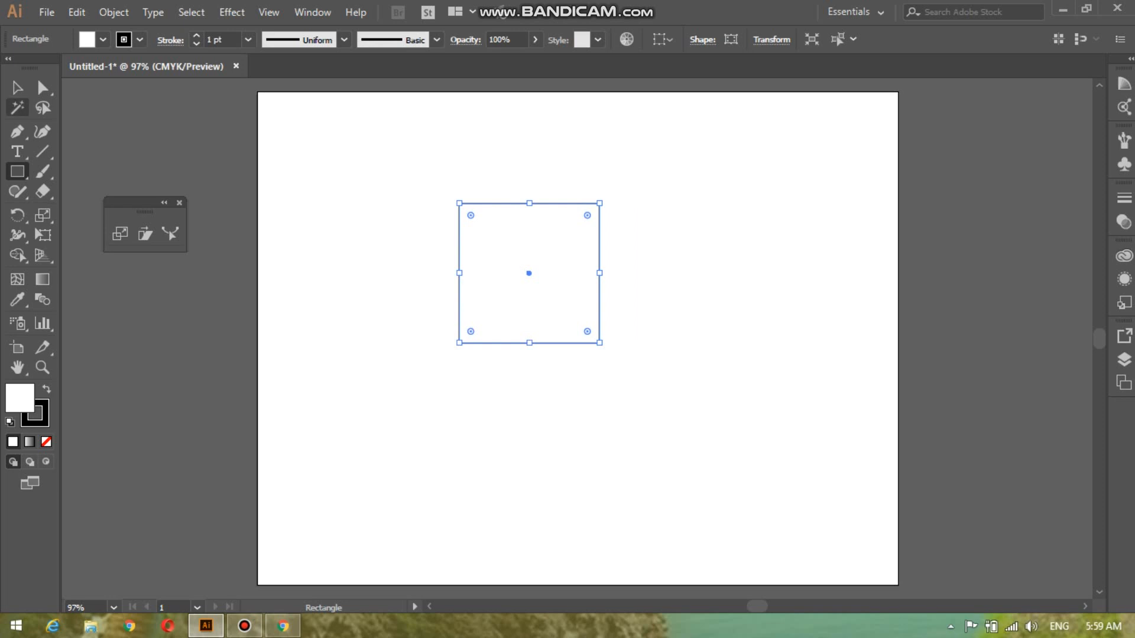
left_click(17, 87)
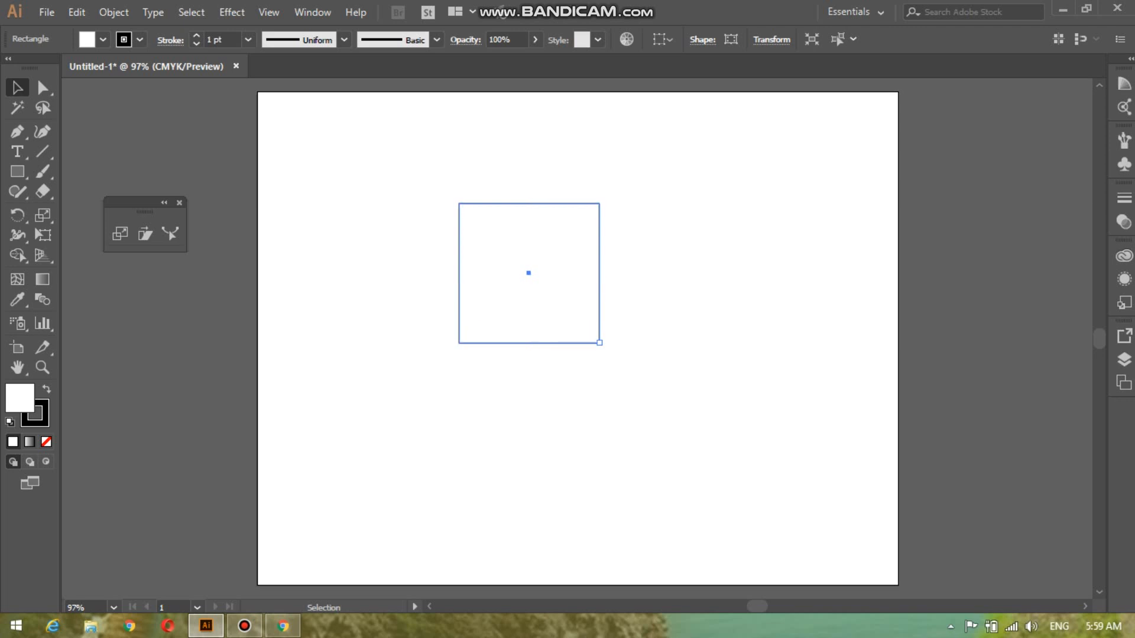
mouse_move(604, 349)
left_mouse_down()
mouse_move(613, 315)
mouse_move(605, 349)
left_mouse_up()
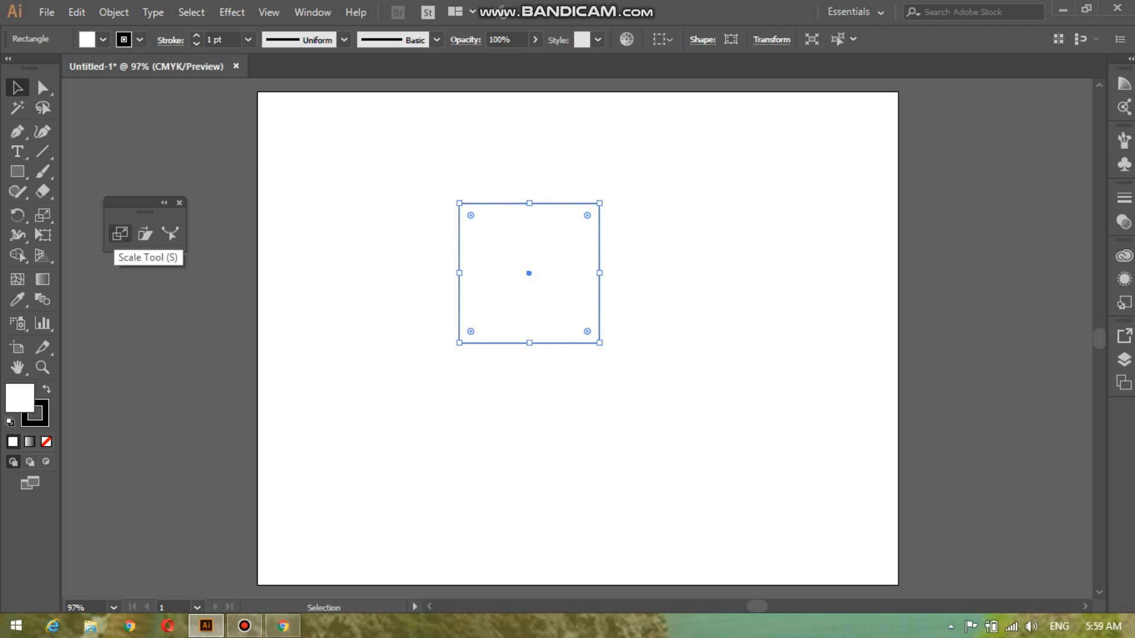
Make a proportional copy of the square scaled to about 80.69% around a reference point near its upper-left corner.
left_click(120, 234)
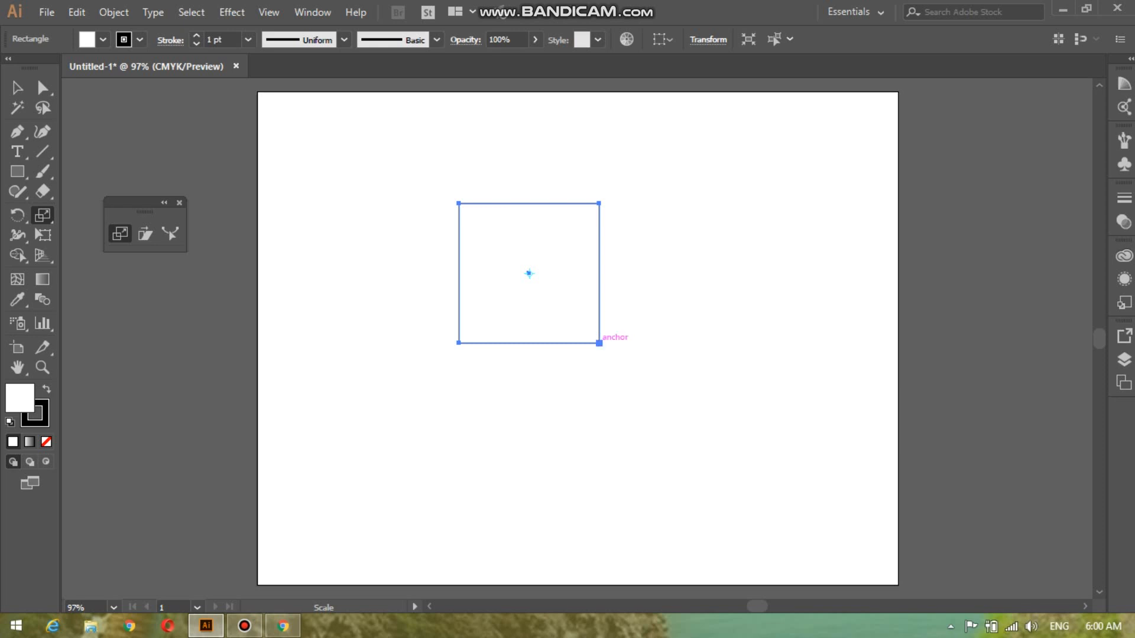
mouse_move(599, 342)
left_mouse_down()
mouse_move(734, 339)
mouse_move(662, 395)
mouse_move(562, 281)
mouse_move(615, 365)
mouse_move(601, 351)
mouse_move(630, 352)
mouse_move(608, 342)
mouse_move(645, 383)
mouse_move(568, 309)
mouse_move(665, 401)
mouse_move(570, 309)
mouse_move(633, 354)
mouse_move(665, 425)
mouse_move(607, 321)
mouse_move(575, 316)
mouse_move(676, 421)
mouse_move(577, 325)
mouse_move(598, 342)
left_mouse_up()
left_click(484, 230)
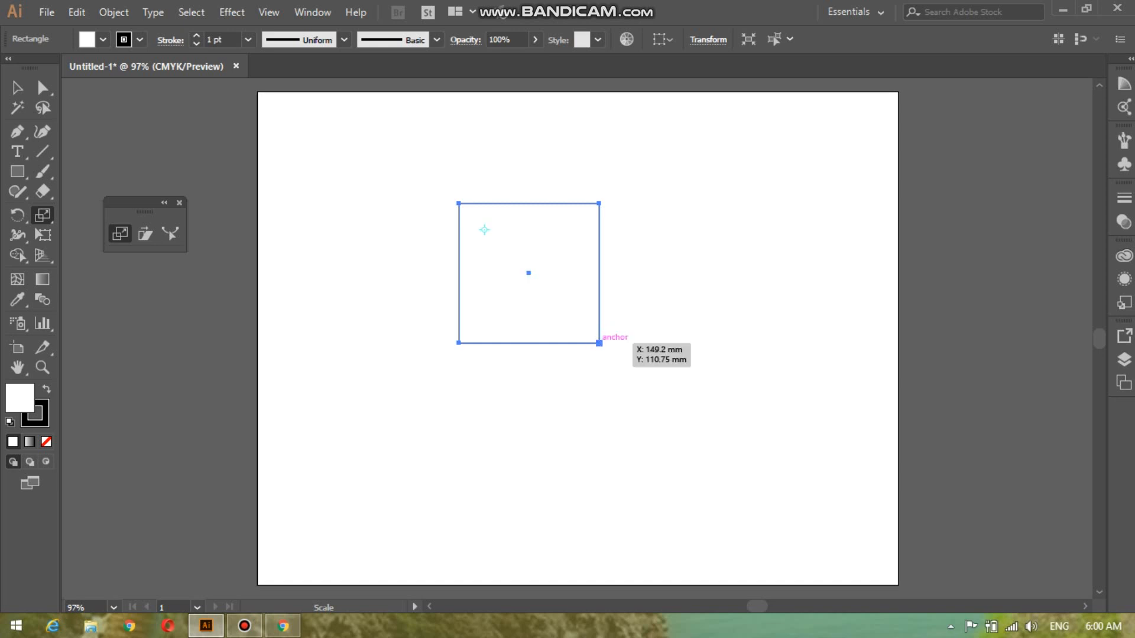
mouse_move(599, 343)
left_mouse_down()
mouse_move(495, 249)
mouse_move(599, 343)
left_mouse_up()
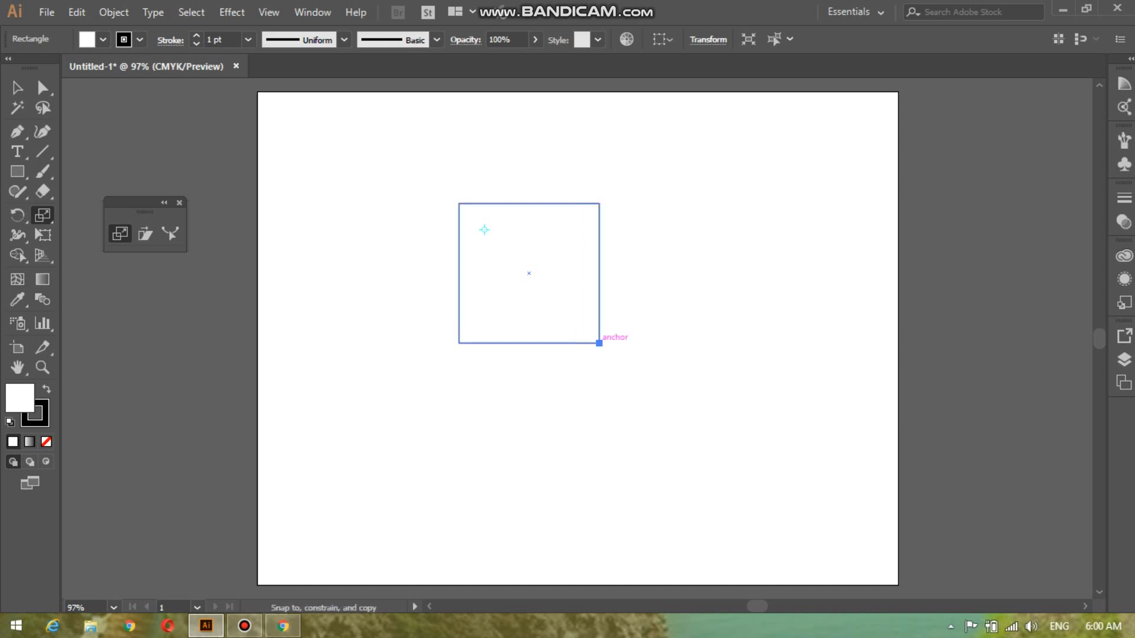
left_click_drag(599, 343, 578, 320)
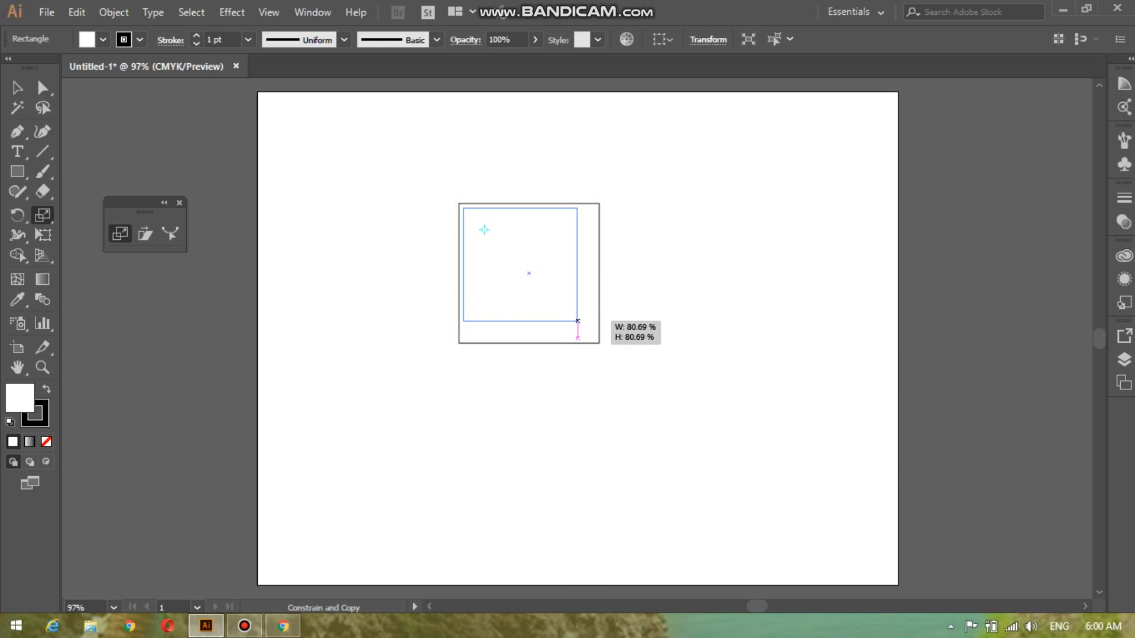
left_click_drag(578, 321, 578, 321)
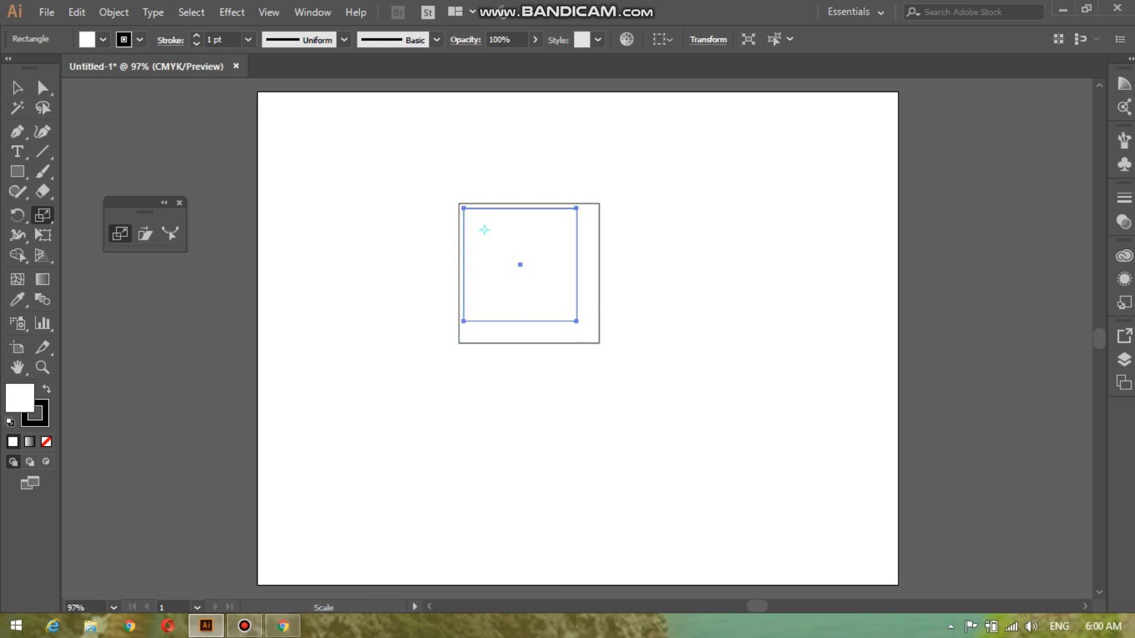
Repeat the scaled copy until the nested squares shrink down to the reference point.
key("ctrl+d")
key("ctrl+d")
key("ctrl+d")
key("ctrl+d")
key("ctrl+d")
key("ctrl+d")
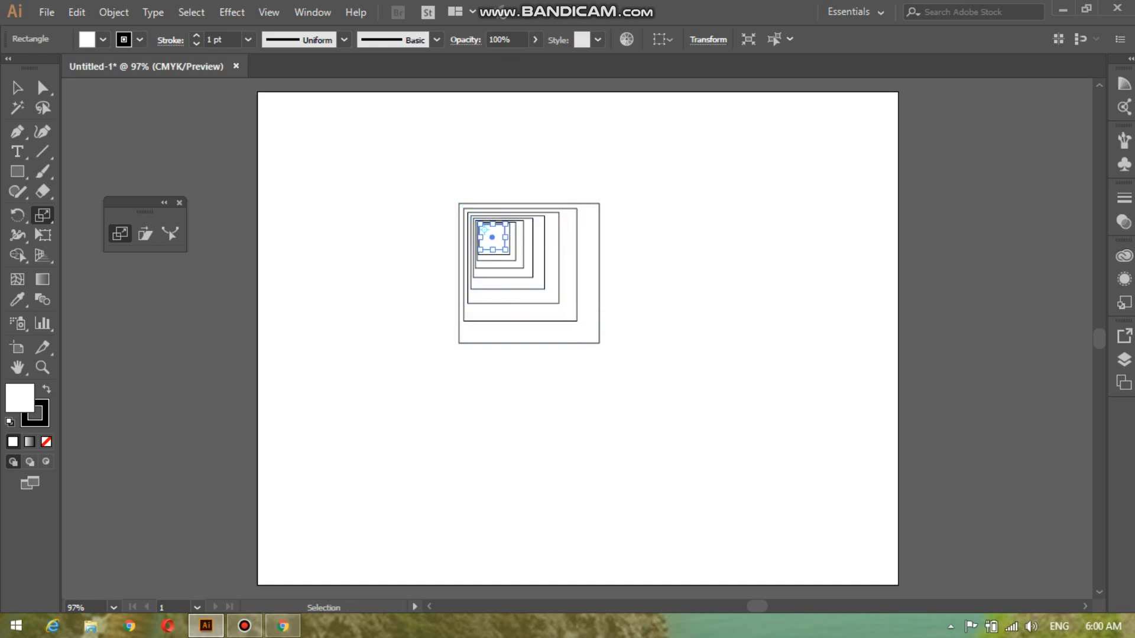
key("ctrl+d")
key("ctrl+d")
key("ctrl+d")
key("ctrl+d")
key("ctrl+d")
key("ctrl+d")
key("ctrl+d")
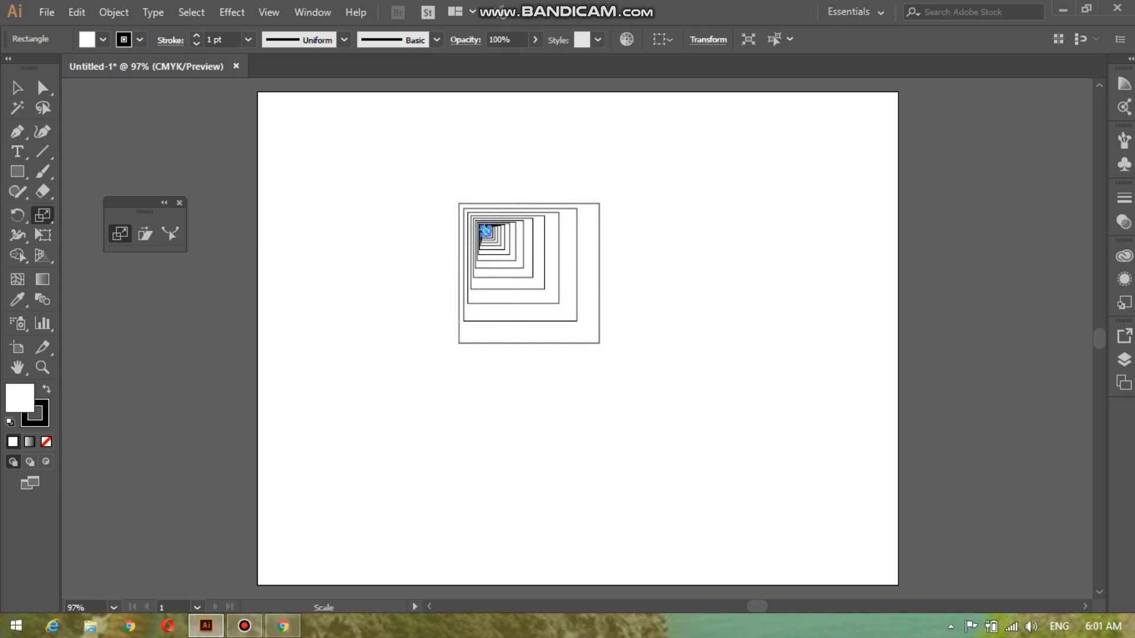
key("v")
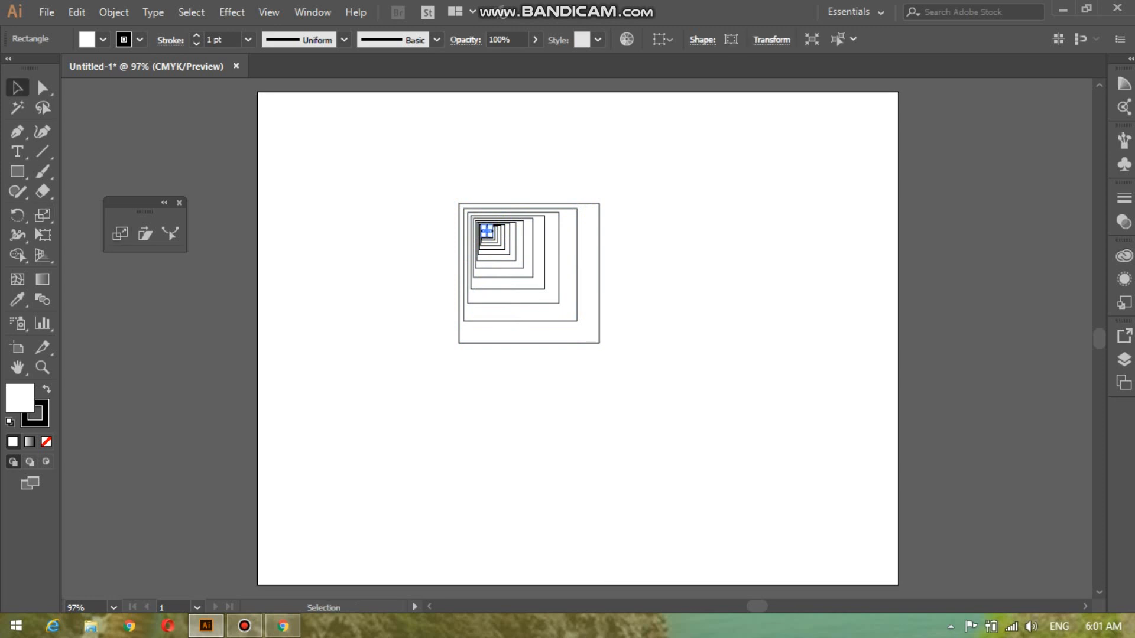
Fill all the nested squares with red D11E1E and move them to the artboard's upper-left corner.
left_click_drag(424, 190, 706, 394)
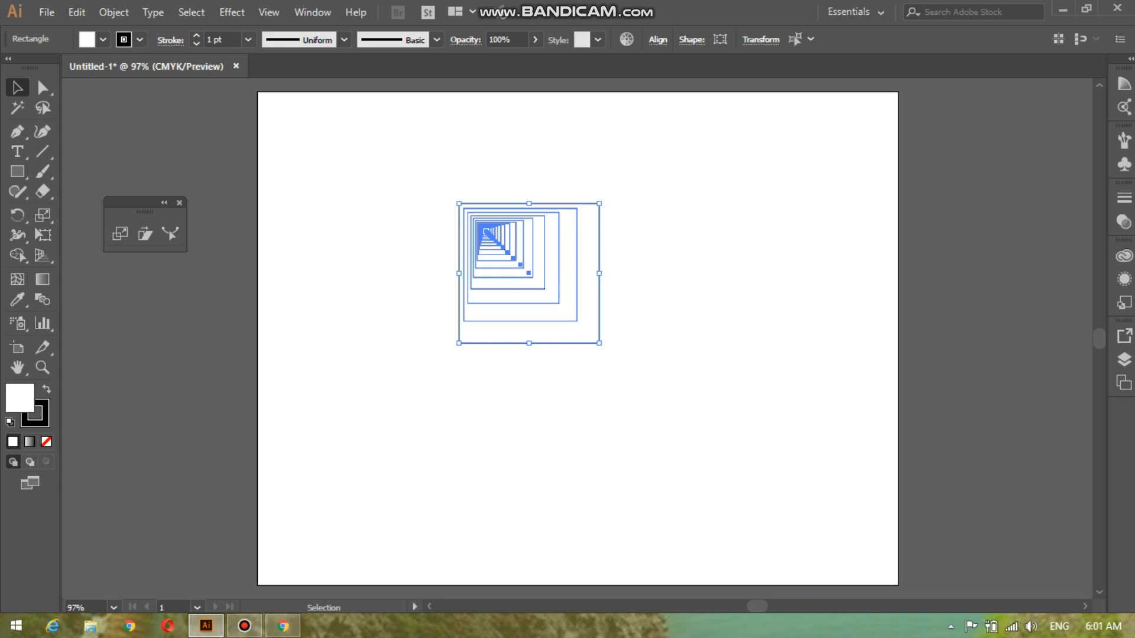
double_click(19, 399)
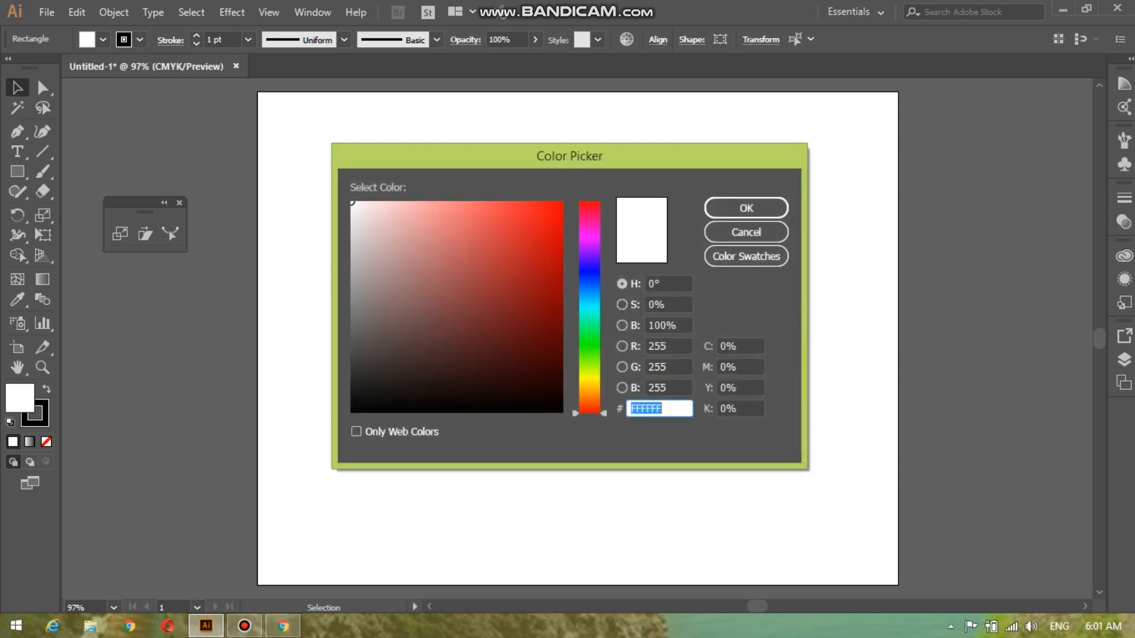
left_click(533, 239)
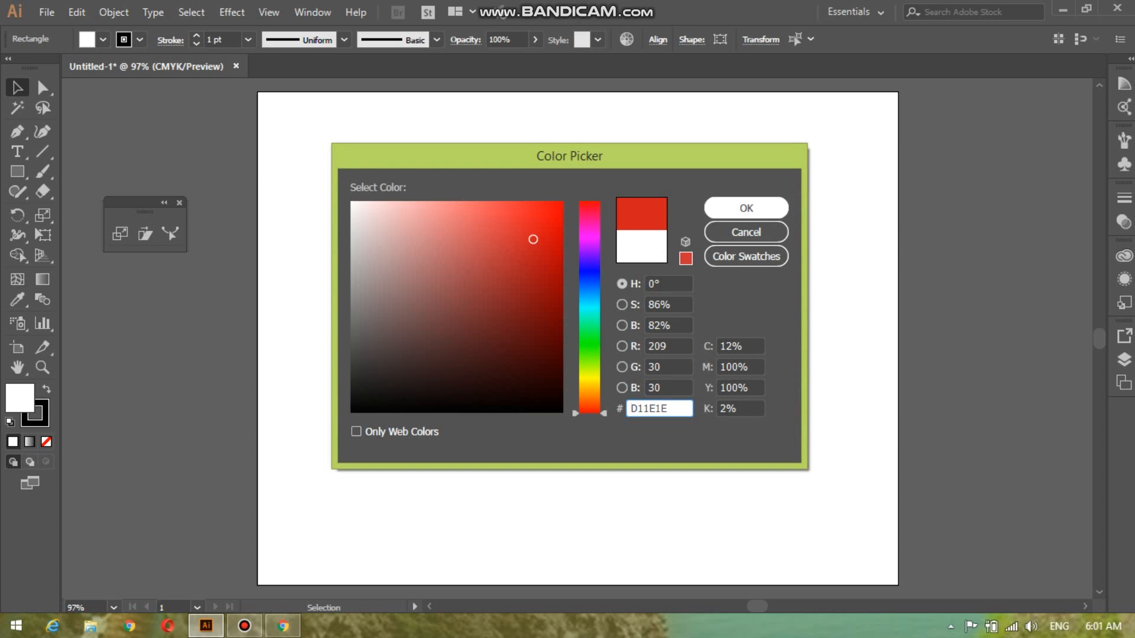
key("Return")
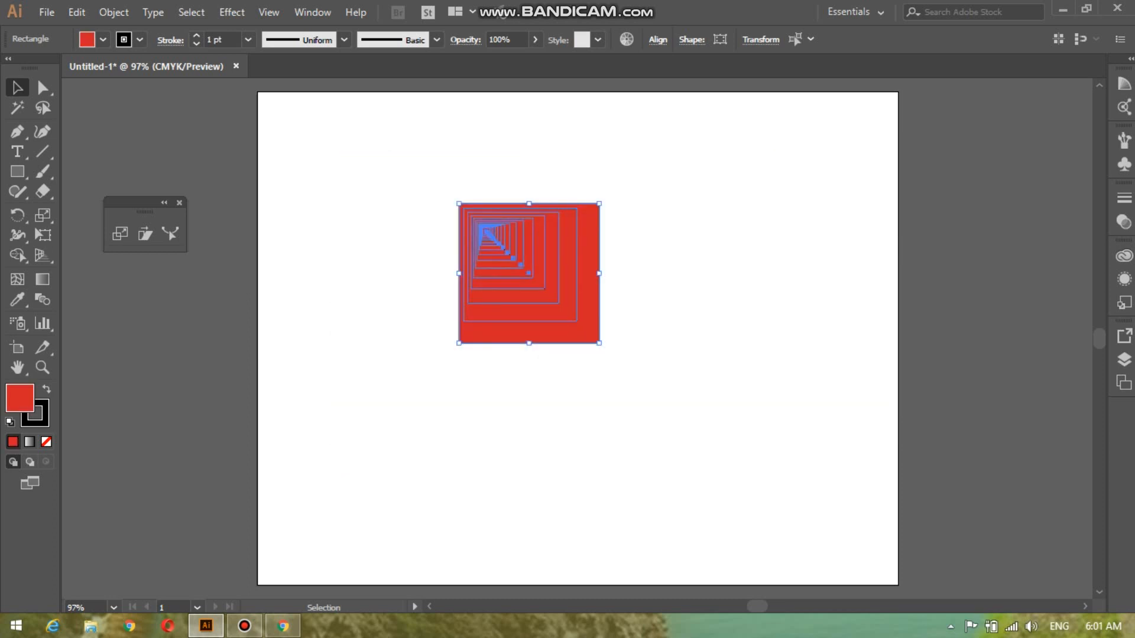
left_click_drag(531, 256, 348, 150)
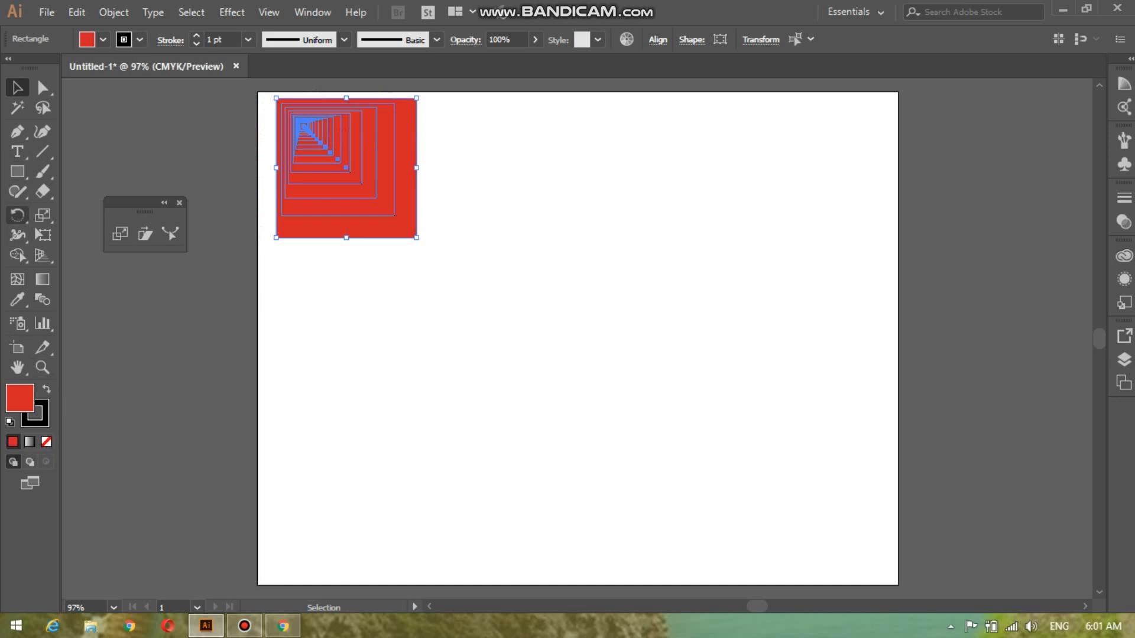
Draw a red rectangle right of the artboard's centre and select only its two upper anchor points.
left_click(17, 172)
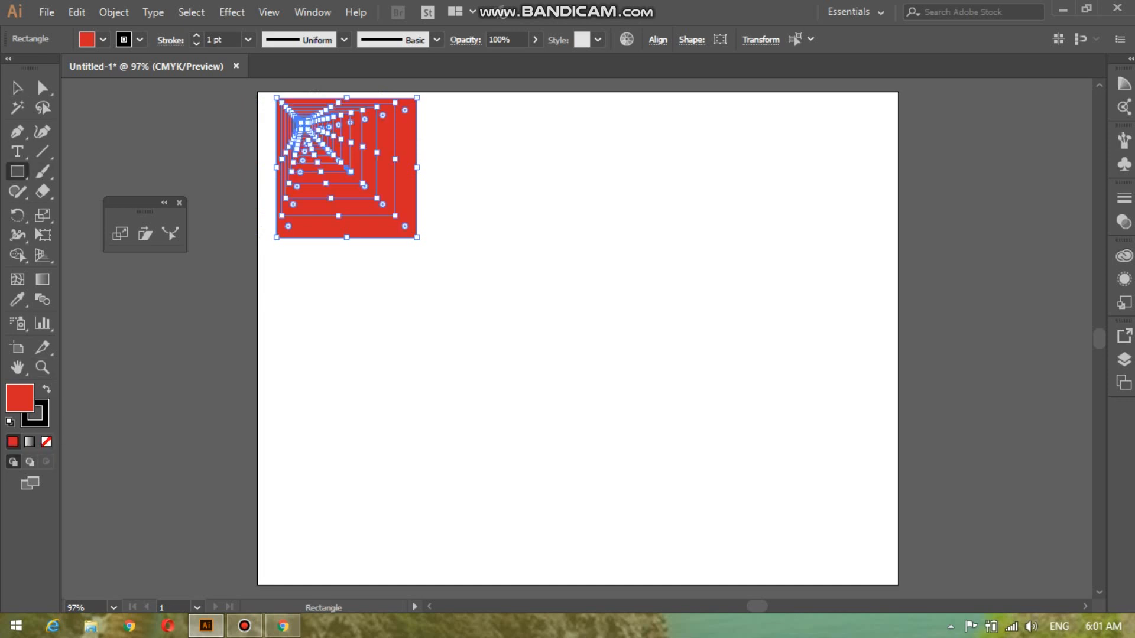
left_click_drag(556, 222, 686, 358)
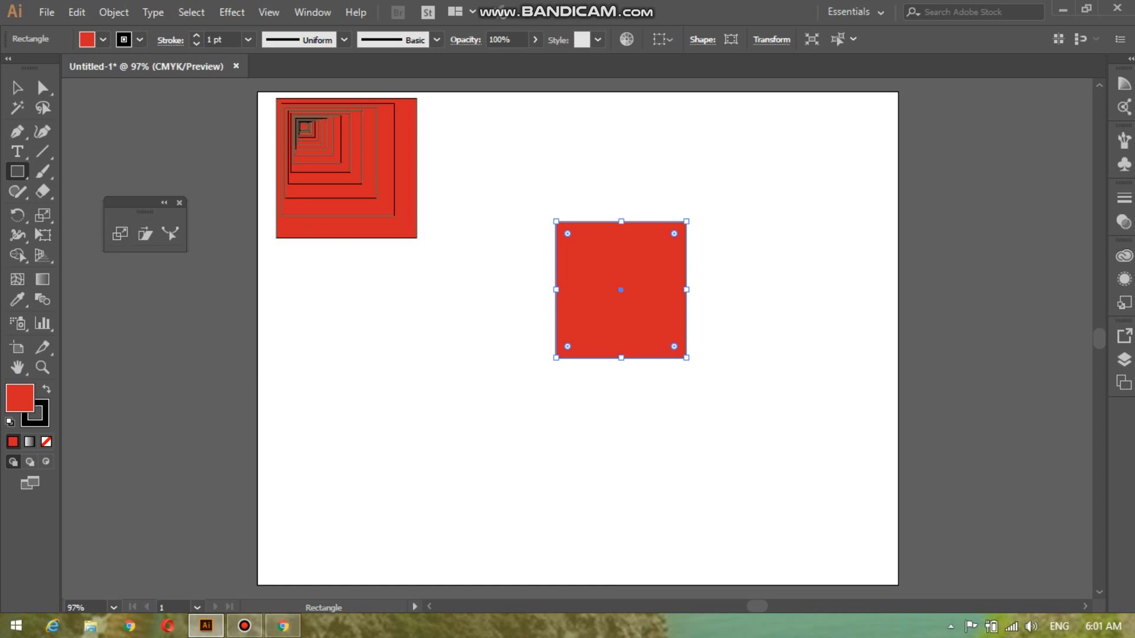
left_click(120, 233)
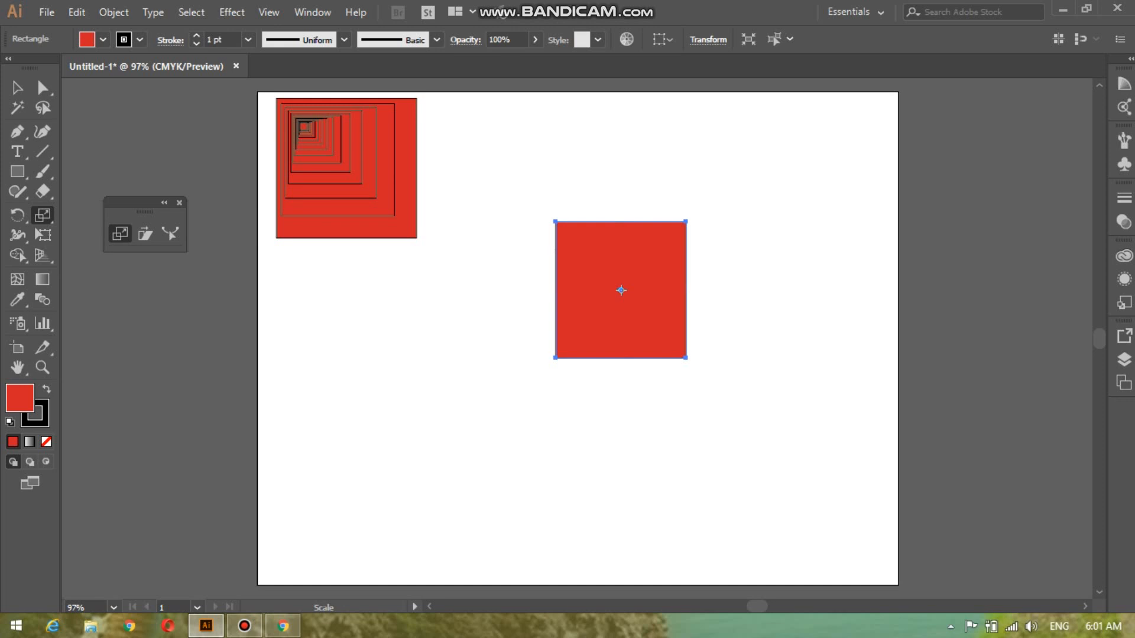
left_click(42, 88)
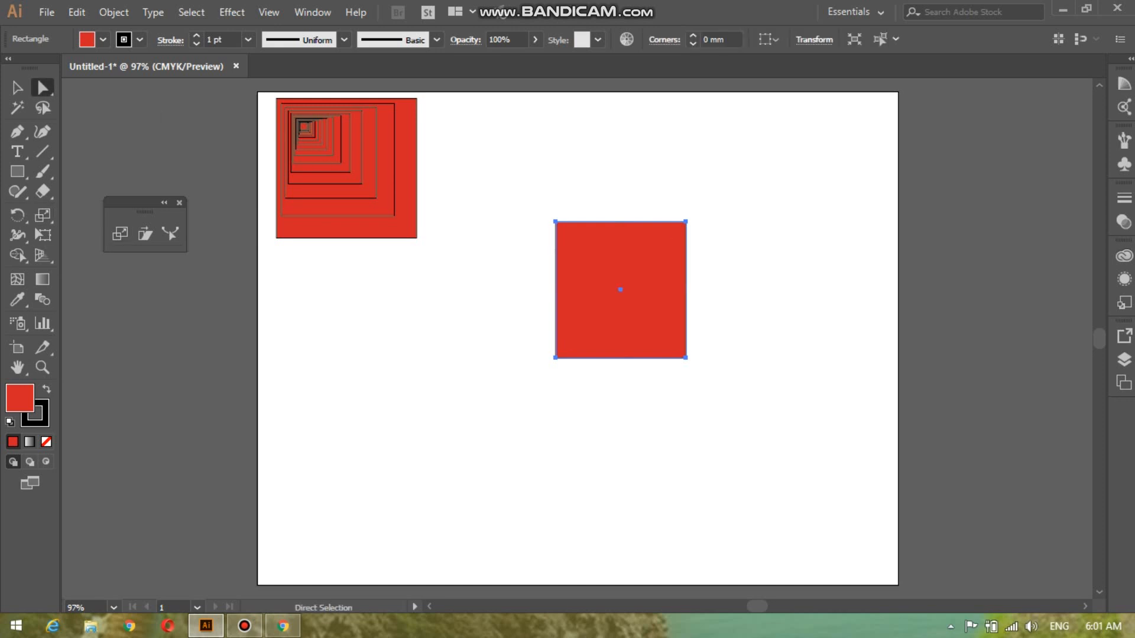
left_click_drag(531, 210, 754, 249)
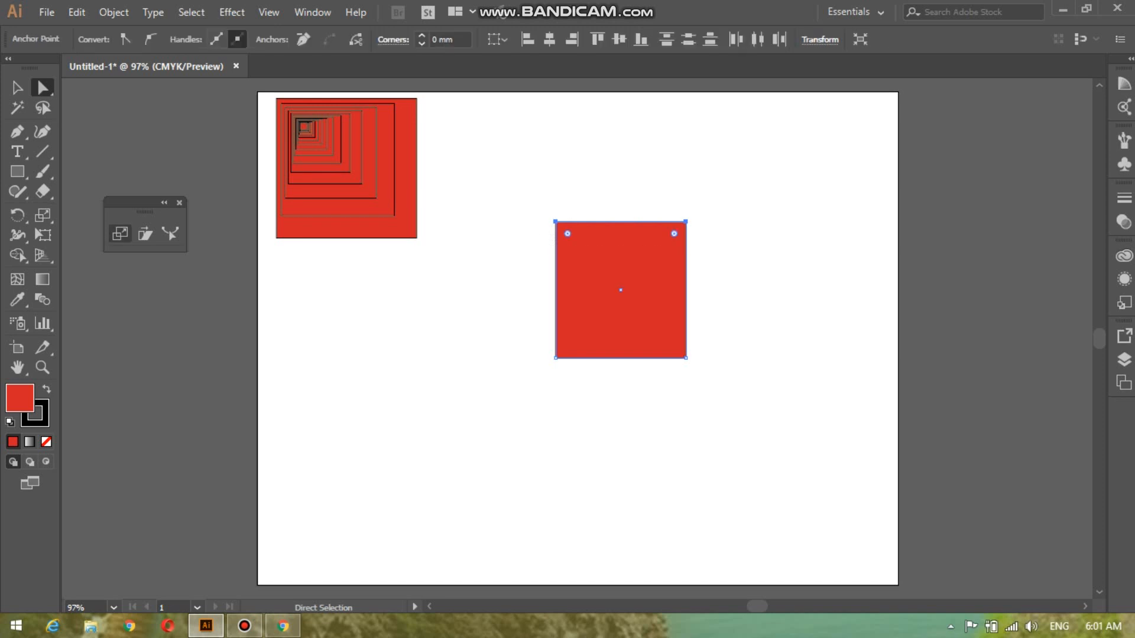
Scale the rectangle's two upper anchor points outward and back inward, shaping it into a trapezoid with a narrow top.
left_click(120, 233)
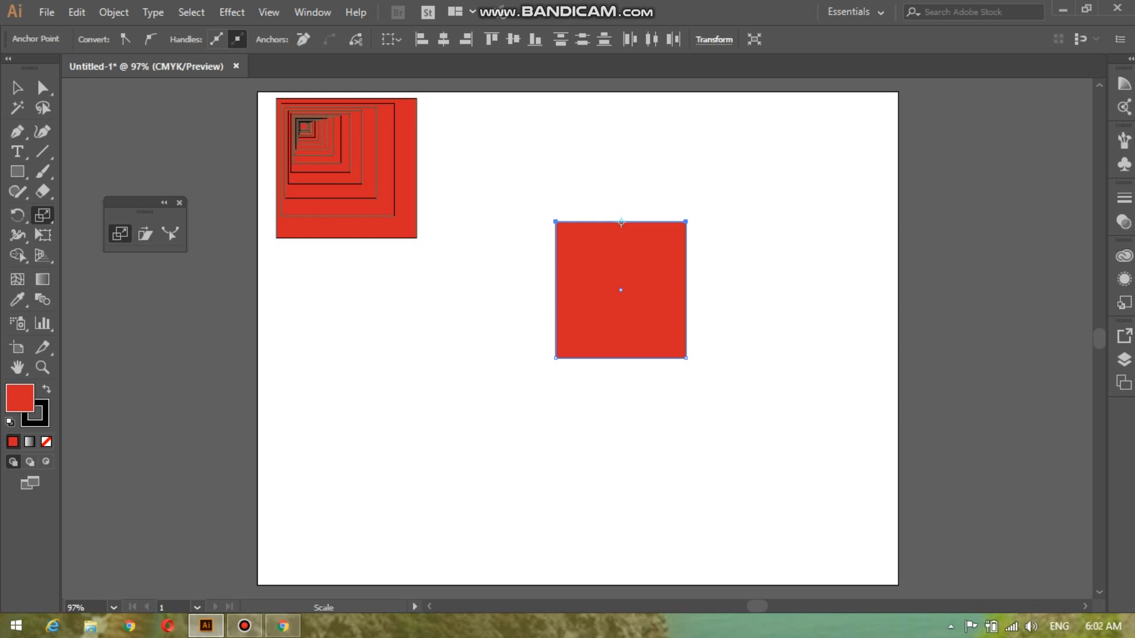
left_click_drag(556, 222, 808, 222)
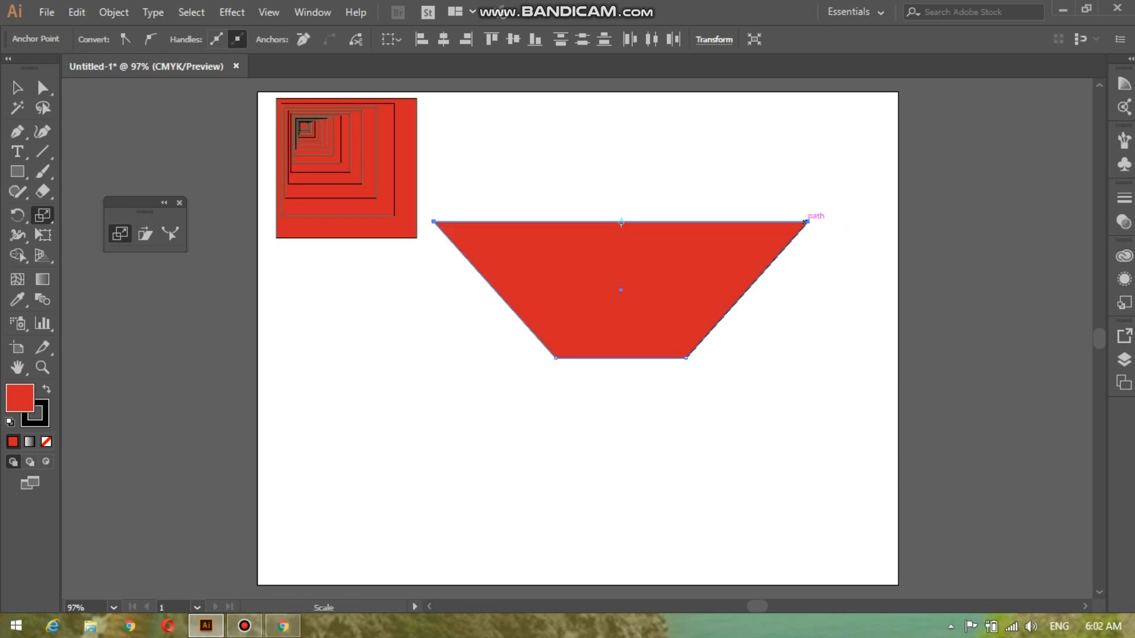
left_click_drag(815, 216, 642, 199)
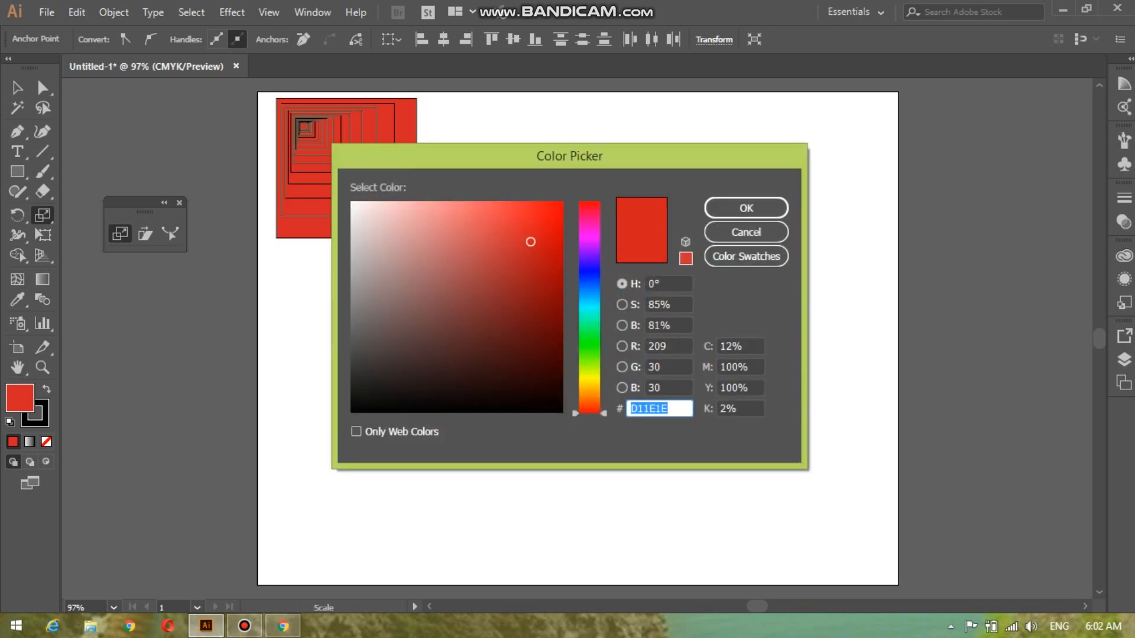
Fill the trapezoid with dark 211D1D and scale its top edge narrower.
left_click(375, 385)
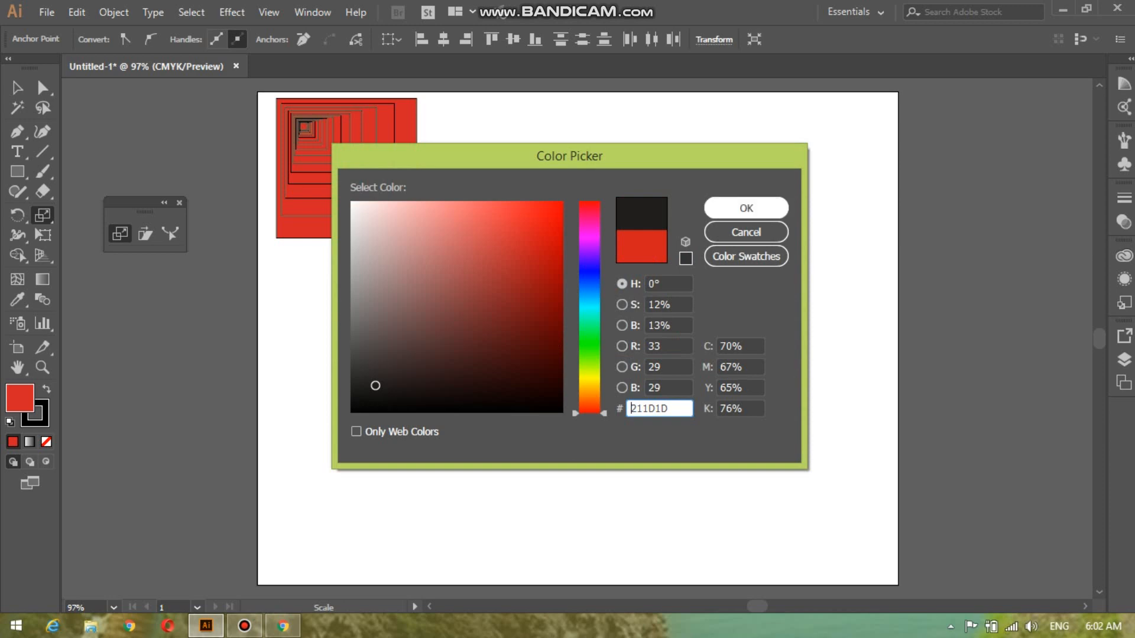
left_click(746, 207)
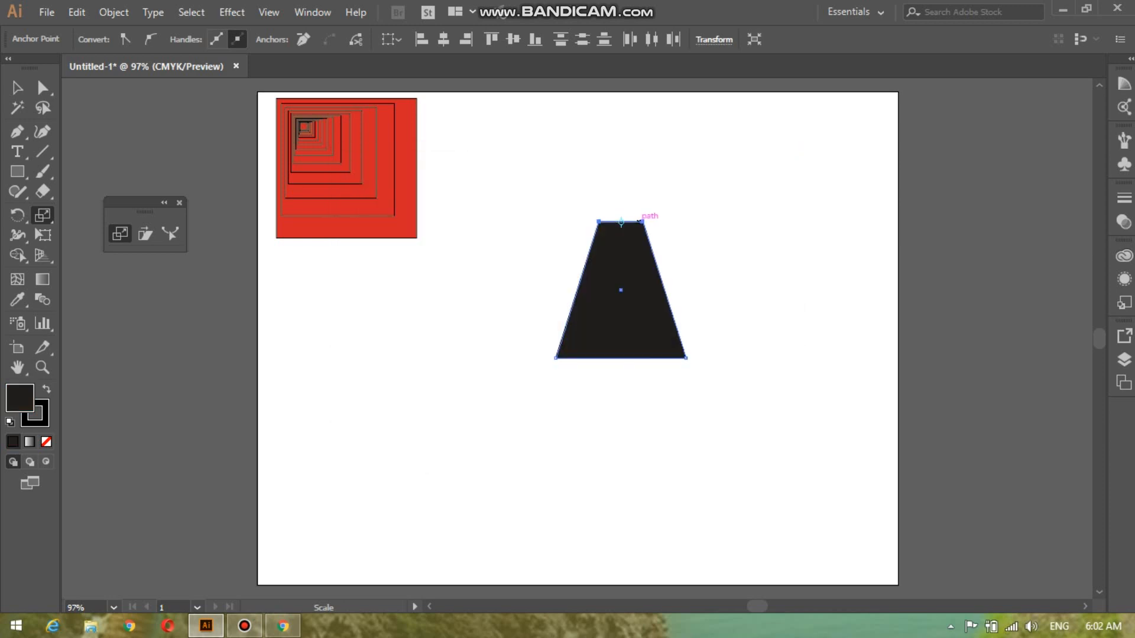
left_click_drag(643, 222, 629, 221)
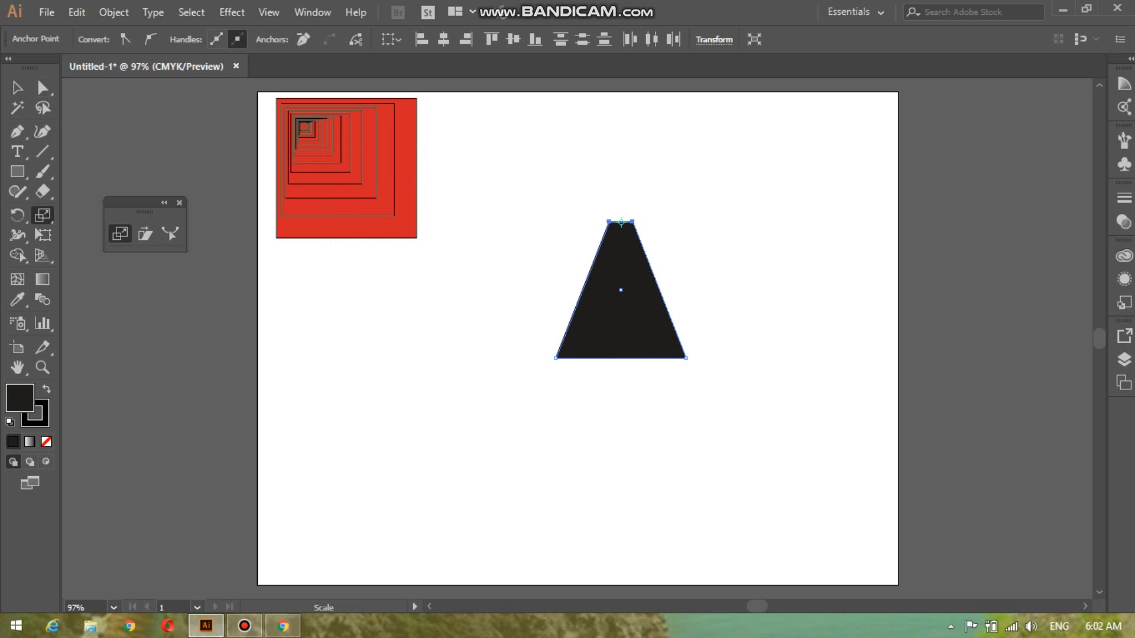
Delete the dark trapezoid together with its leftover base line.
key("v")
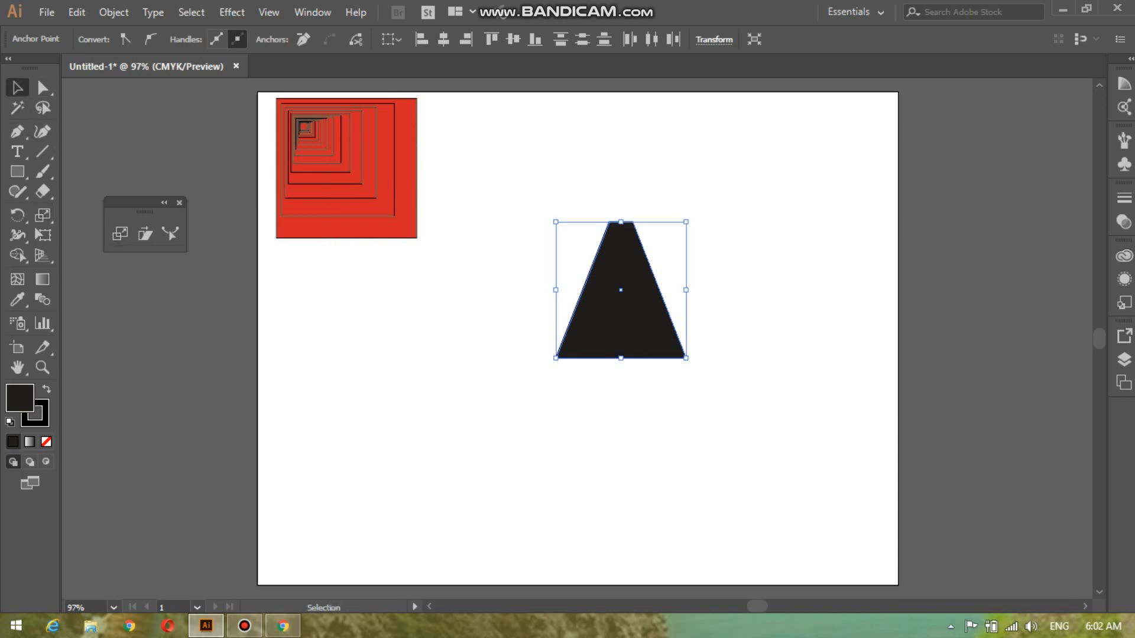
key("Delete")
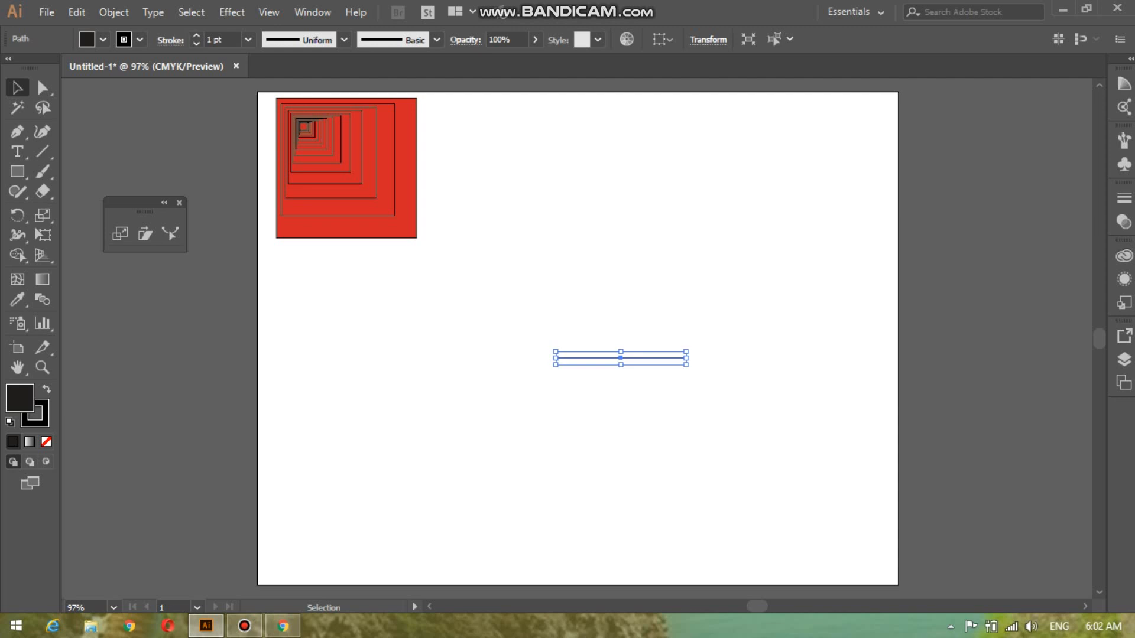
left_click_drag(540, 324, 803, 411)
key("Delete")
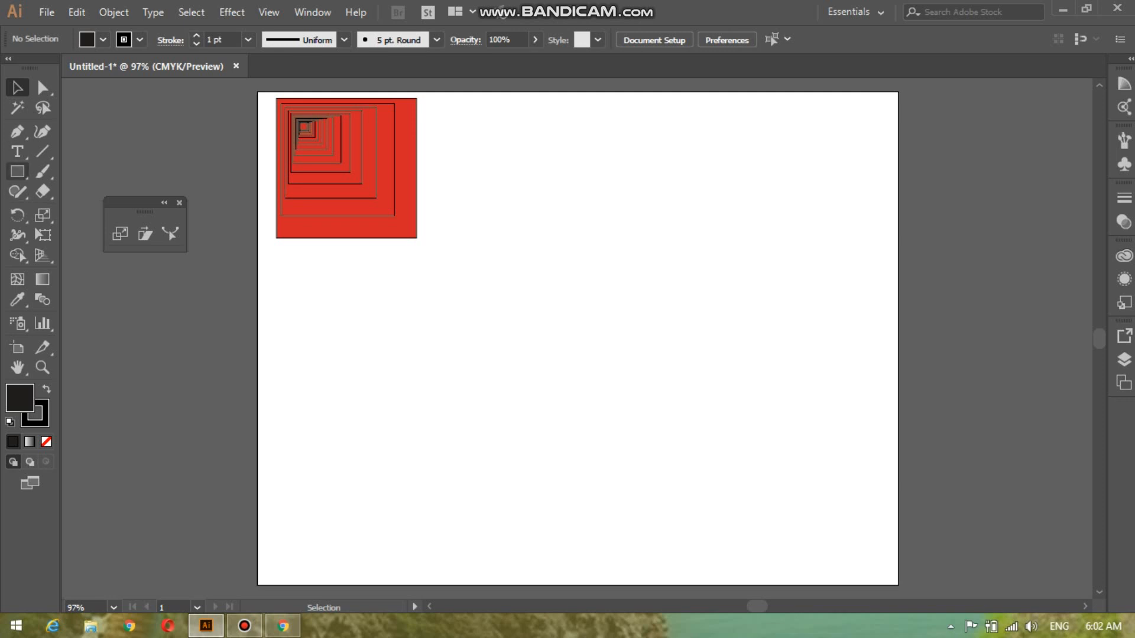
Draw a small dark square near the artboard's centre and duplicate it rightward into an evenly spaced row of five.
key("m")
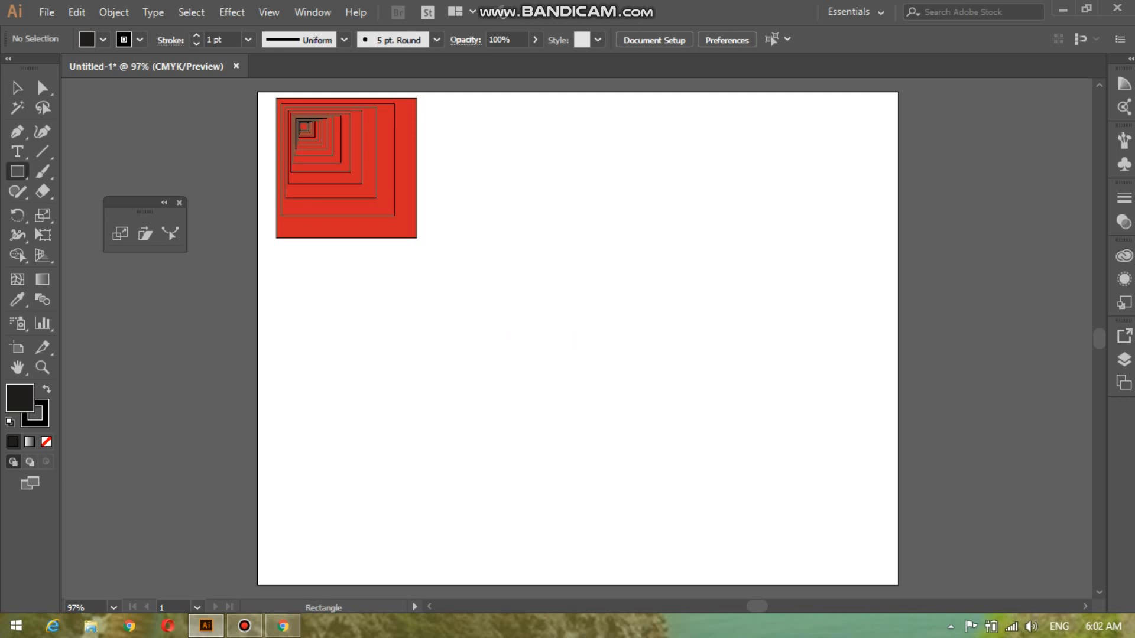
left_click_drag(491, 288, 545, 342)
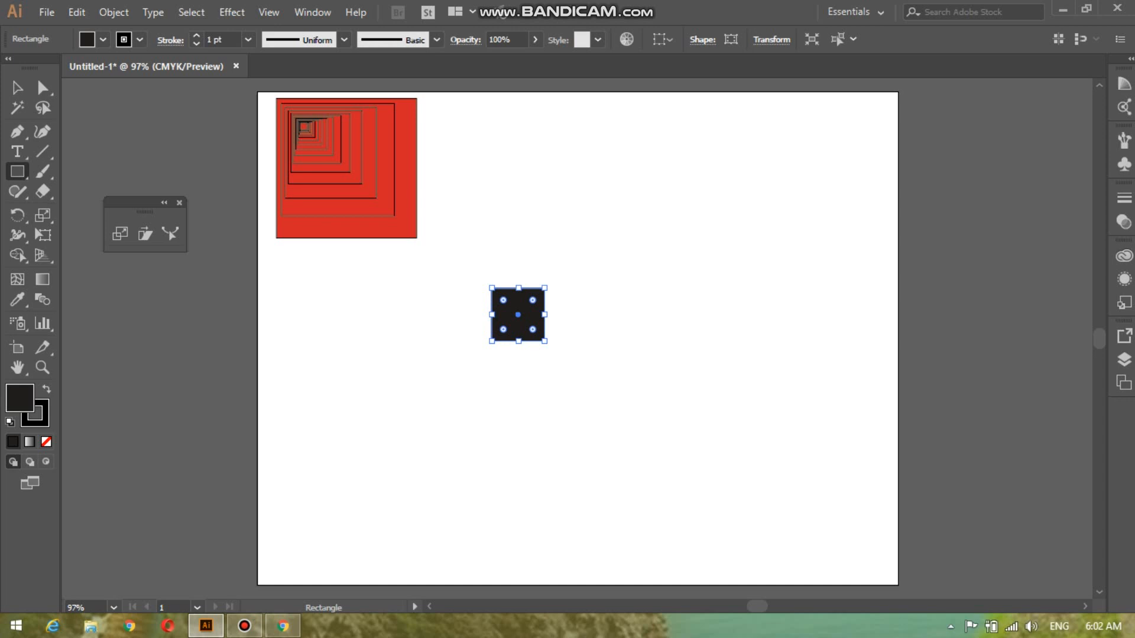
key("v")
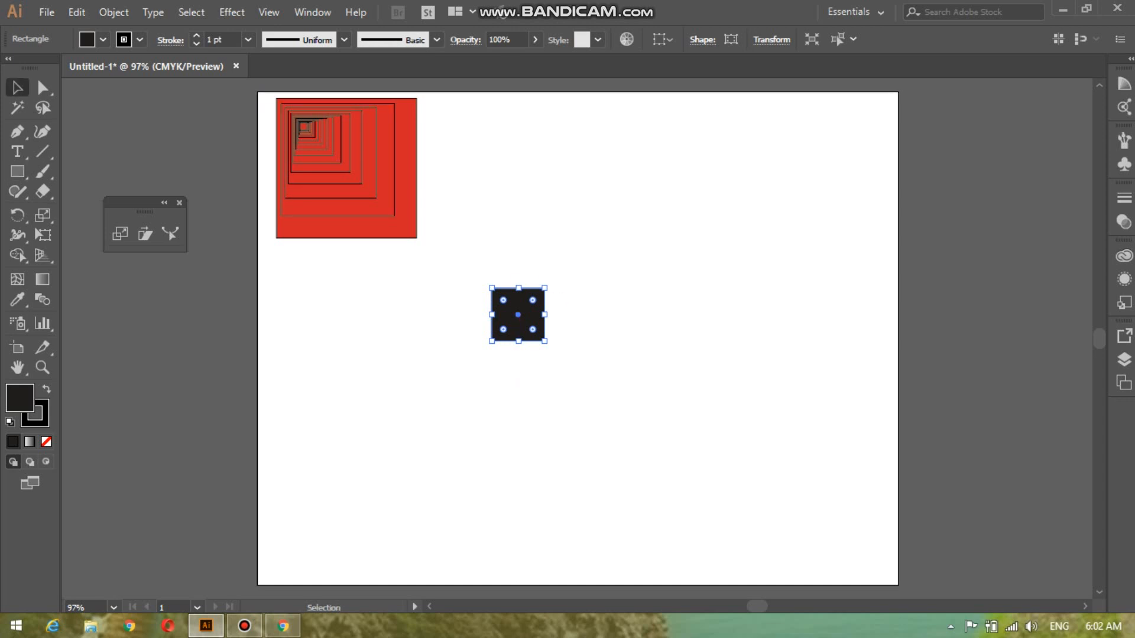
left_click_drag(518, 314, 582, 315)
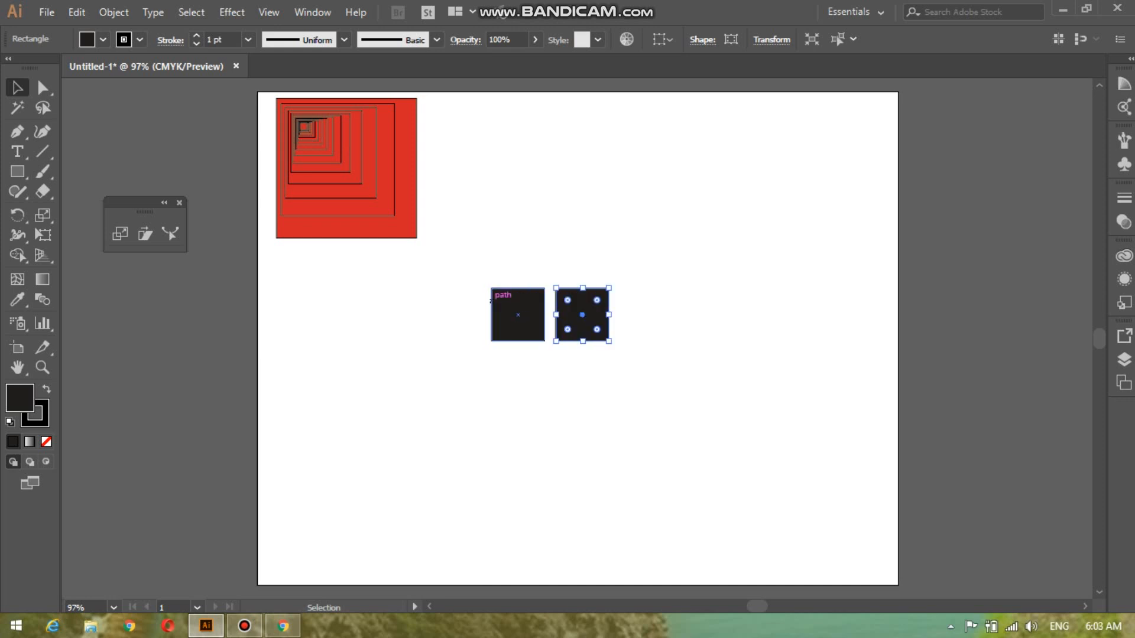
key("a")
key("ctrl+d")
key("ctrl+d")
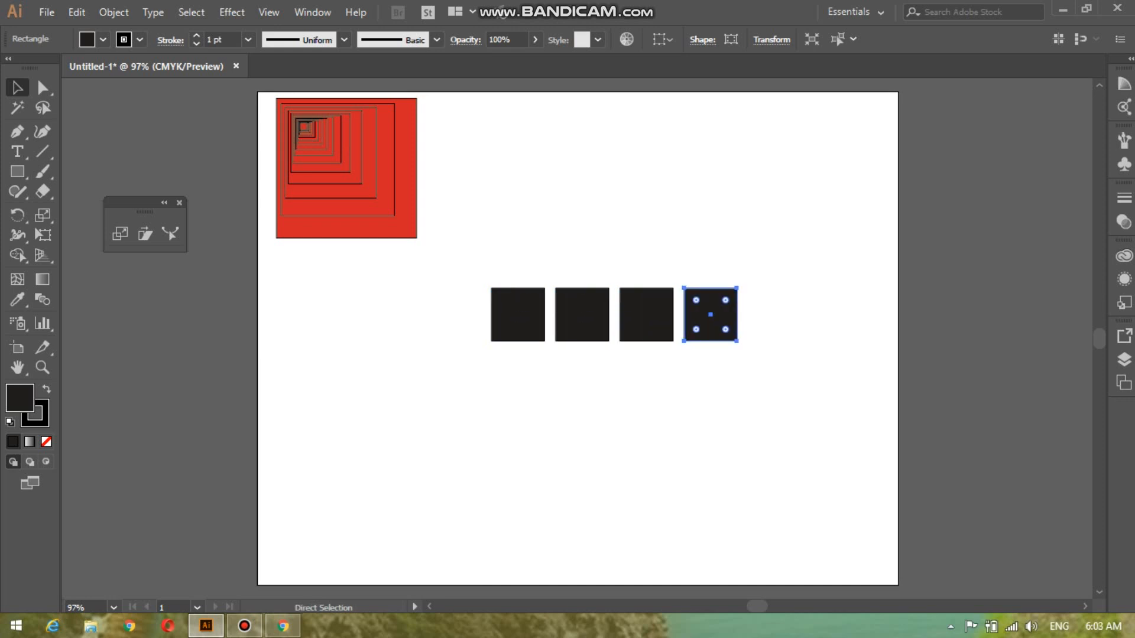
key("ctrl+d")
key("v")
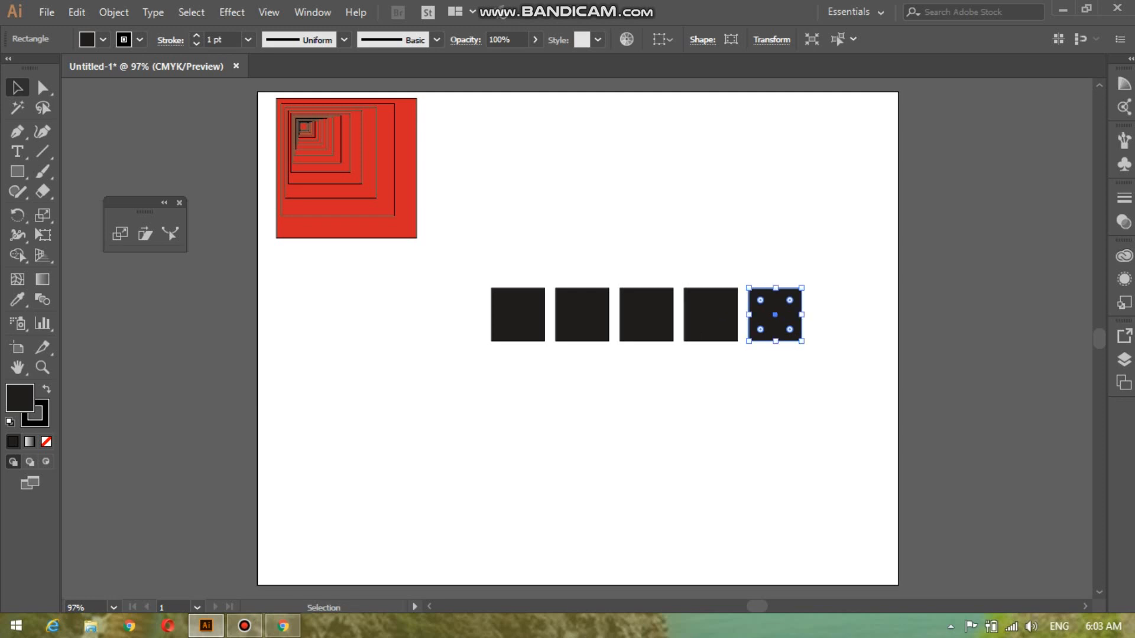
Select only the upper anchor points of all five squares and scale them inward about the row's centre.
key("a")
left_click_drag(470, 276, 830, 294)
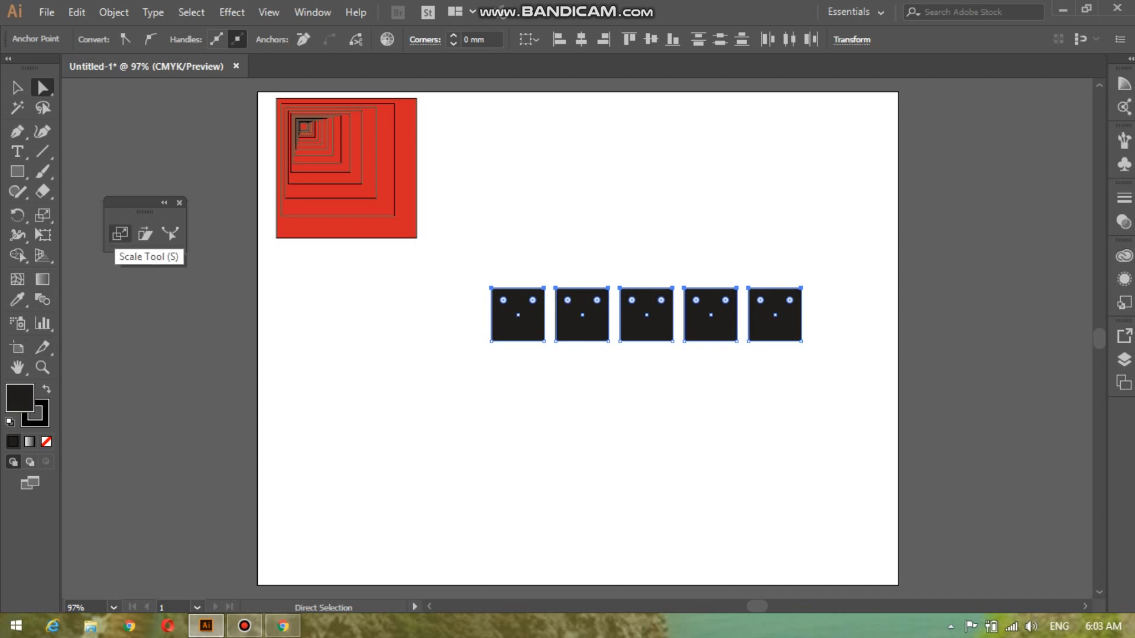
left_click(120, 233)
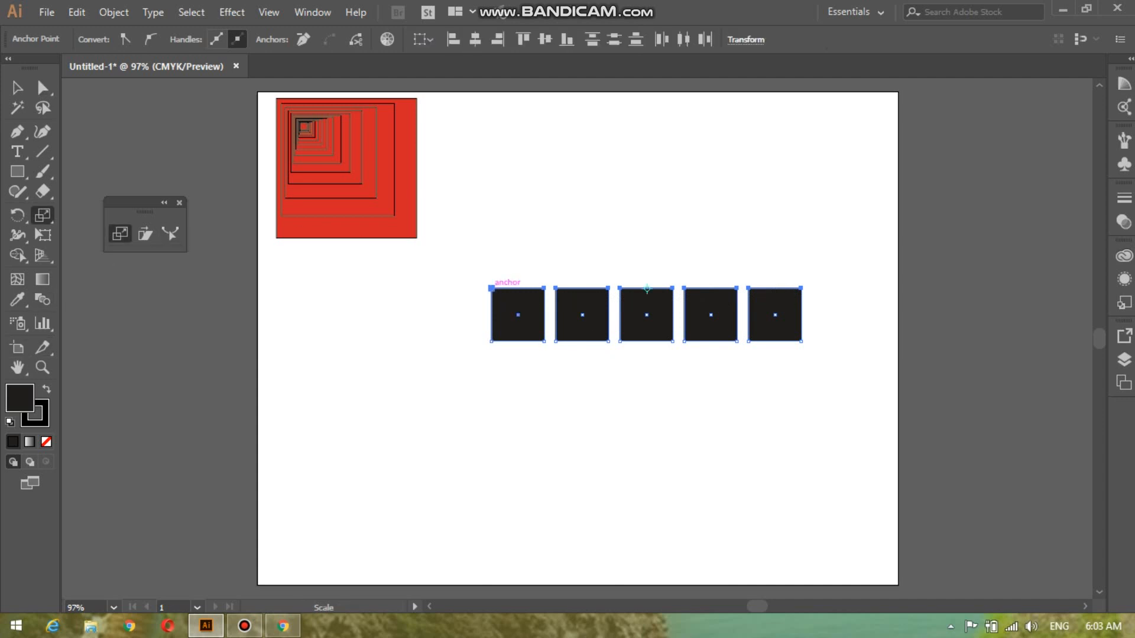
left_click_drag(491, 288, 583, 238)
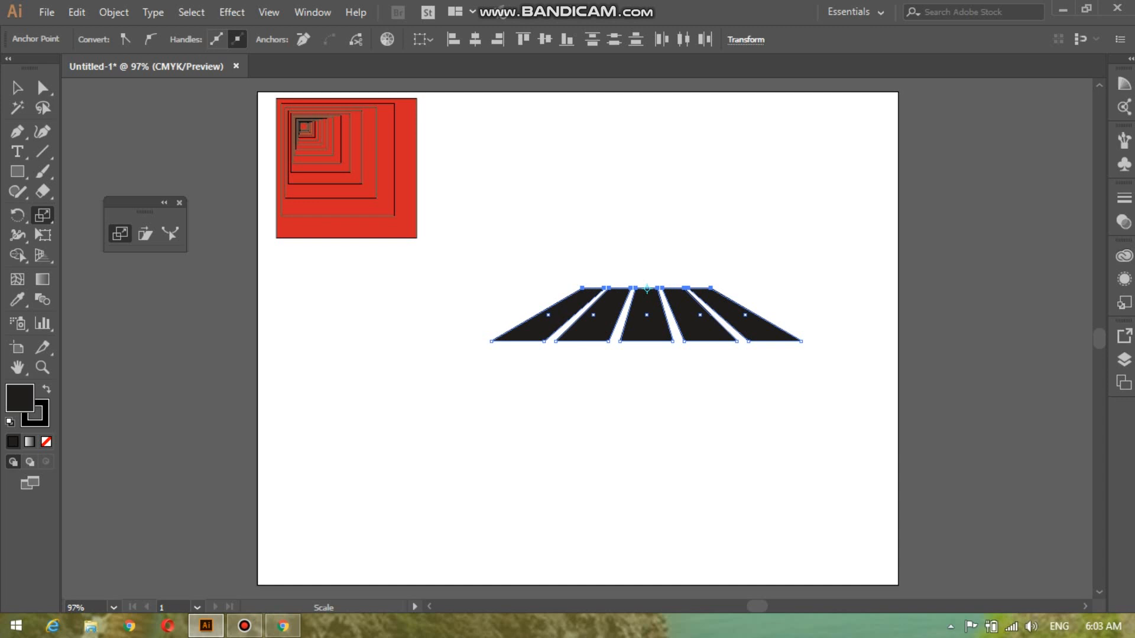
key("a")
key("ctrl+plus")
key("ctrl+plus")
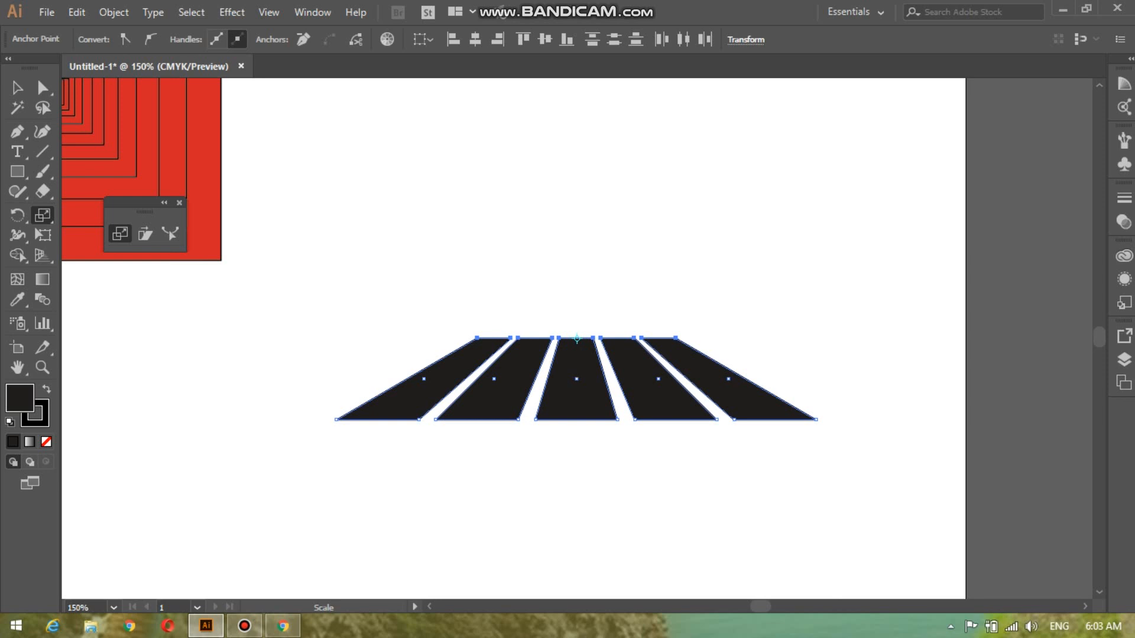
Undo the centred scaling and scale the upper anchor points toward the first square's upper-left corner instead.
key("ctrl+z")
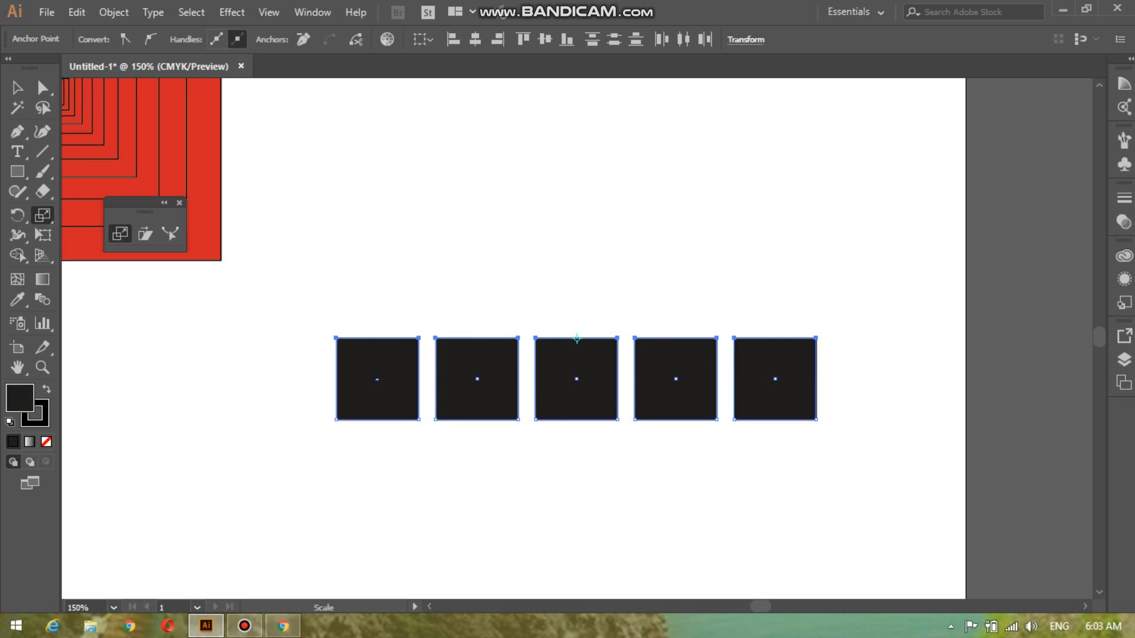
left_click(336, 337)
left_click_drag(816, 338, 456, 313)
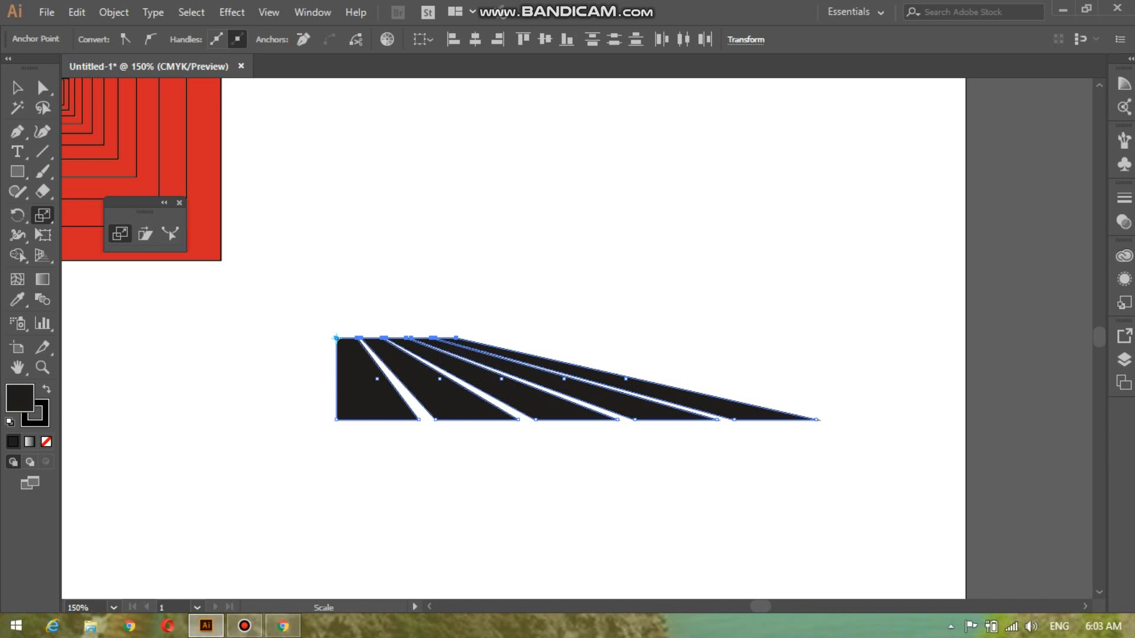
Delete all five slanted dark shapes from the artboard.
key("v")
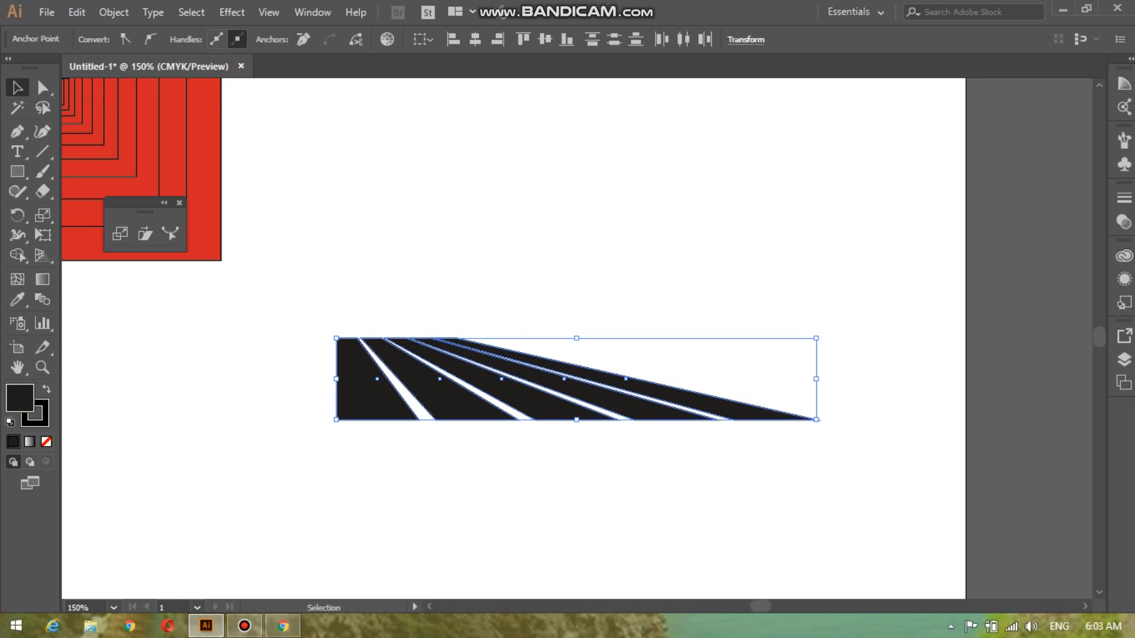
left_click_drag(282, 294, 878, 473)
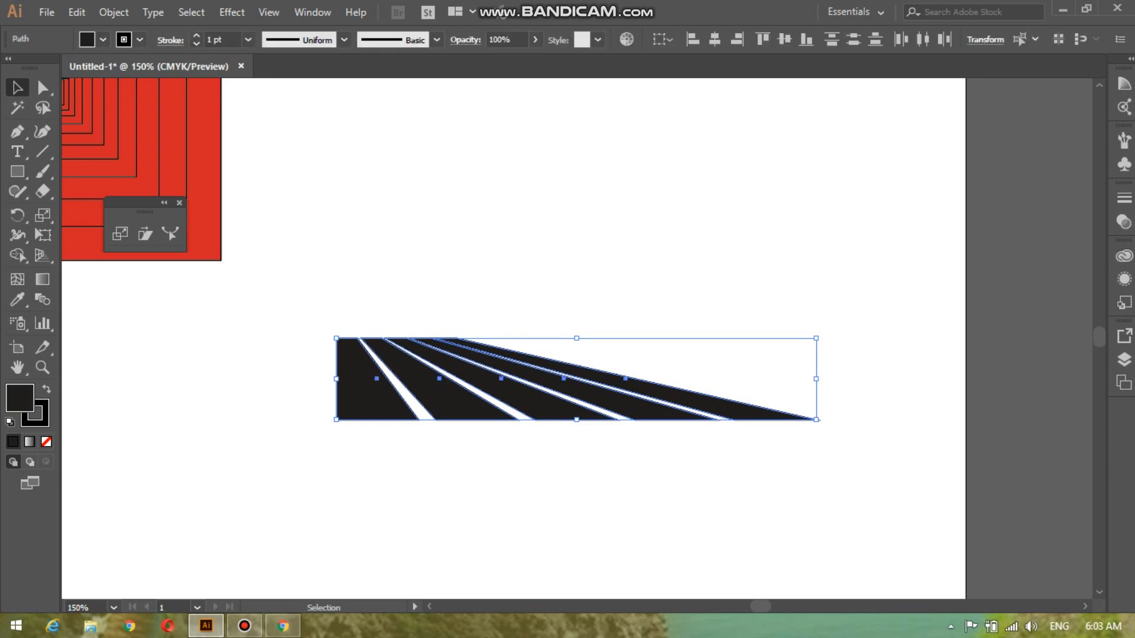
key("Delete")
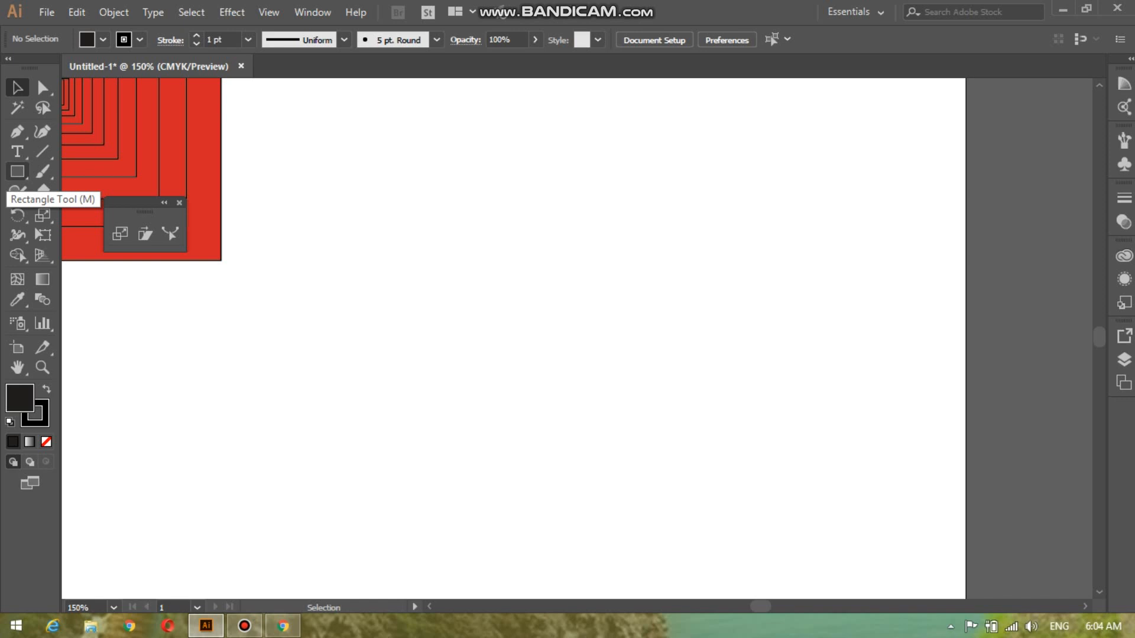
Draw a dark square right of the red nested squares and select only its two upper anchor points.
left_click(17, 171)
left_click(17, 171)
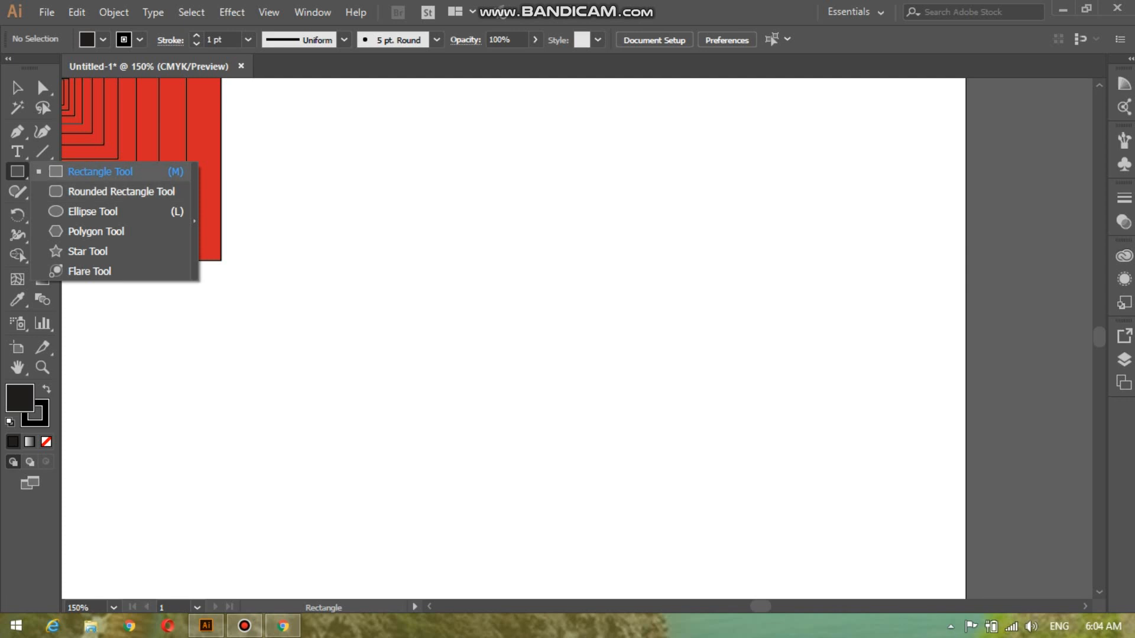
left_click(101, 171)
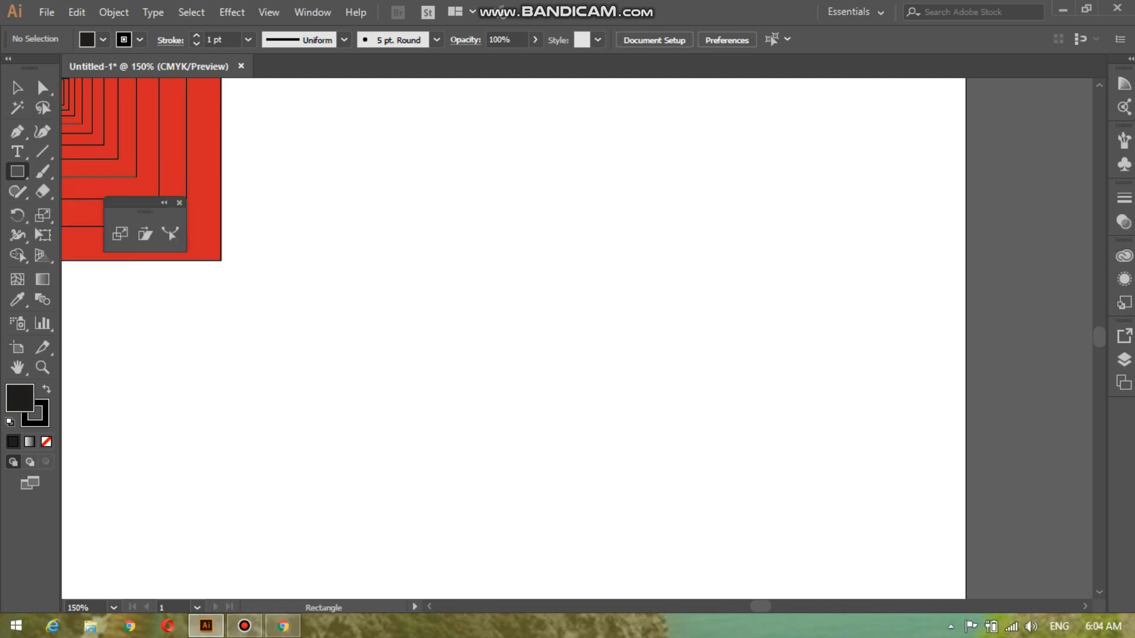
left_click_drag(399, 227, 532, 351)
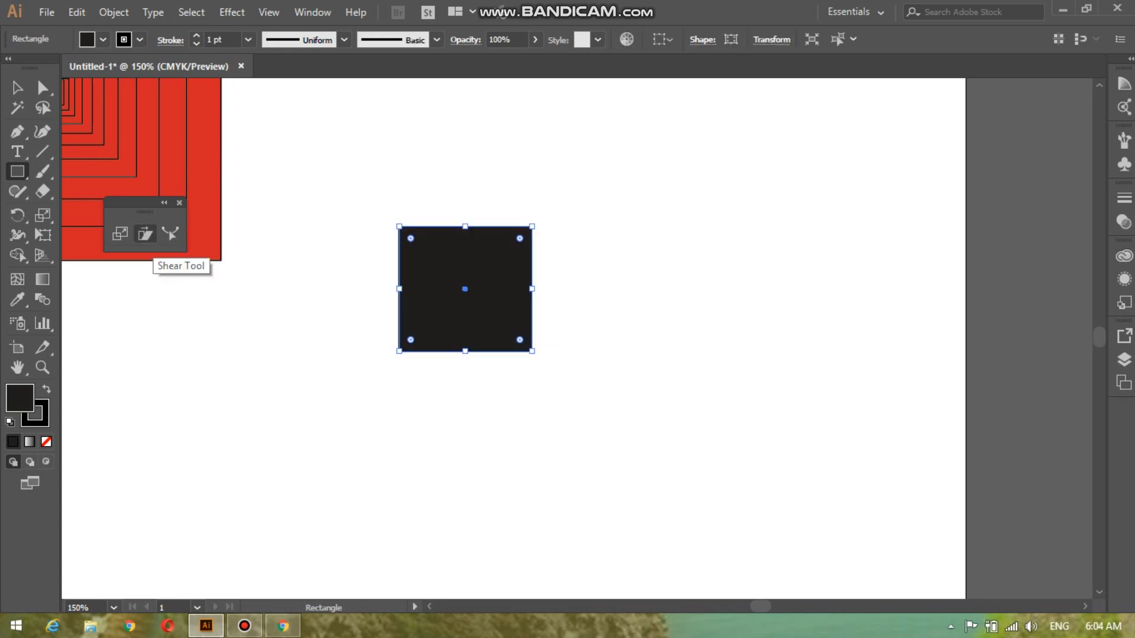
left_click(43, 87)
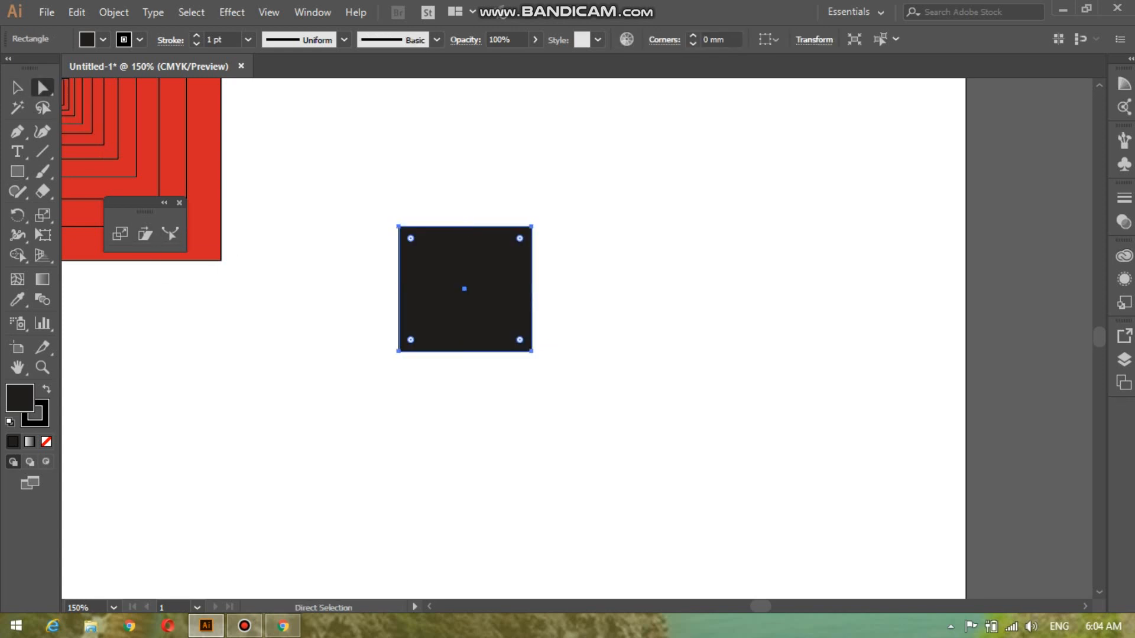
left_click_drag(379, 215, 600, 299)
Try to slant the dark square into a parallelogram by moving its top edge to the right.
left_click_drag(437, 226, 586, 222)
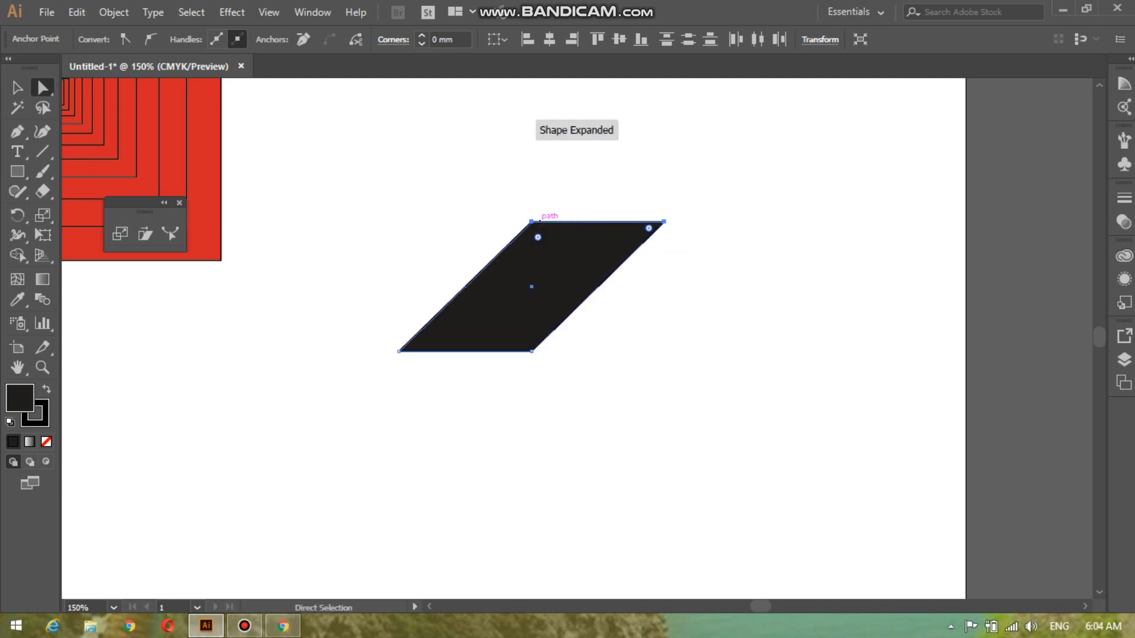
key("ctrl+z")
key("ctrl+z")
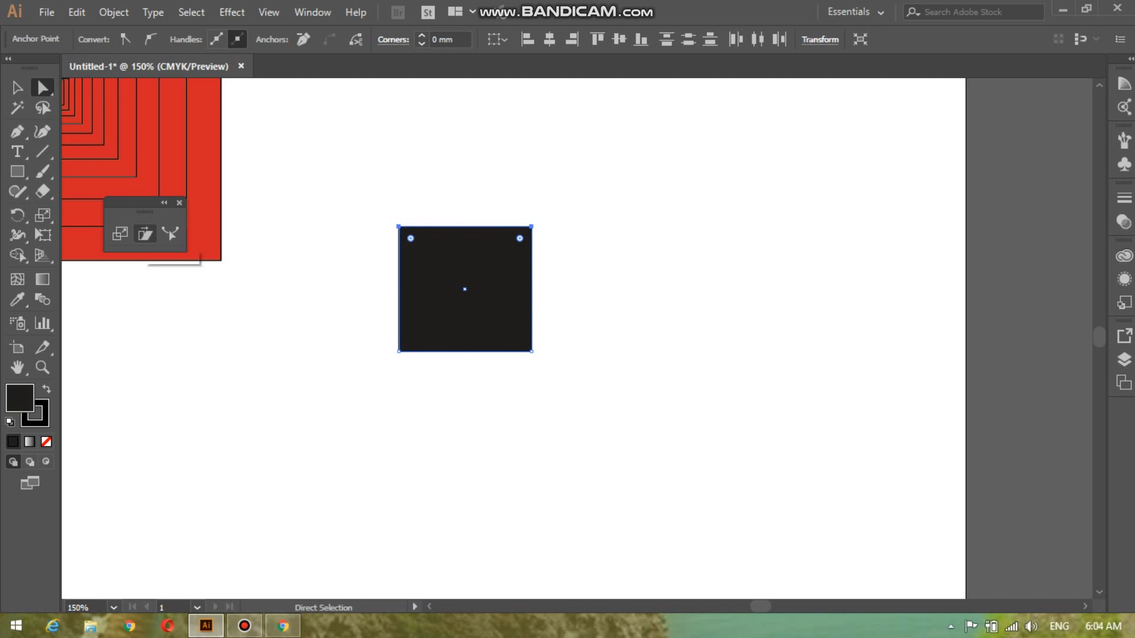
Use the Shear tool on the square's two upper anchor points, spreading them outward and back inward into a narrow-topped trapezoid.
left_click(145, 234)
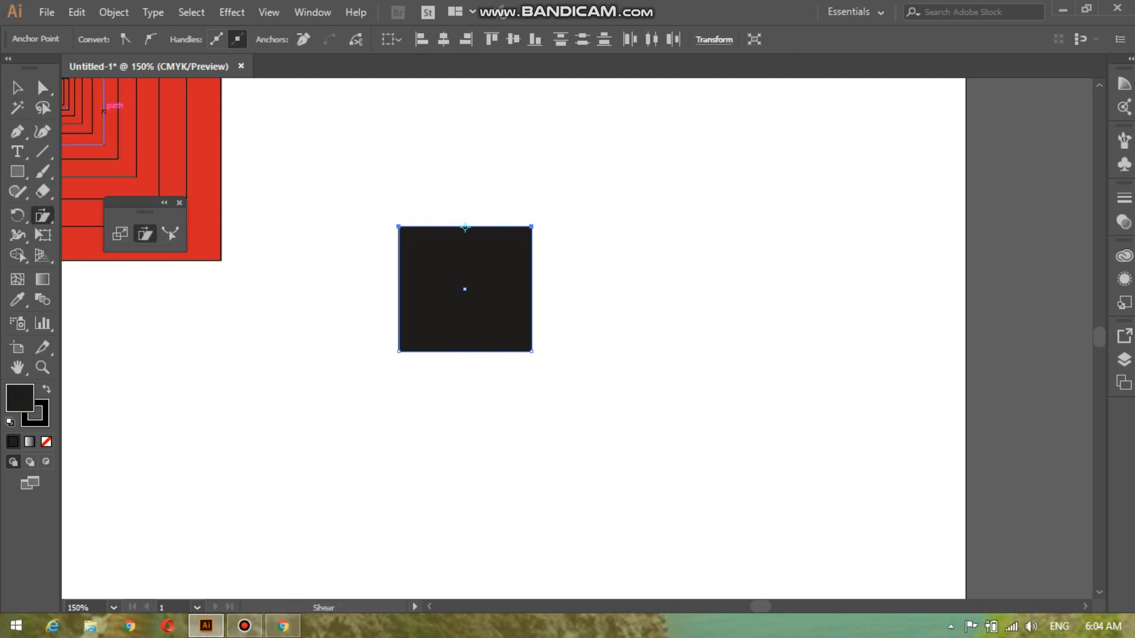
left_click(17, 87)
left_click(43, 87)
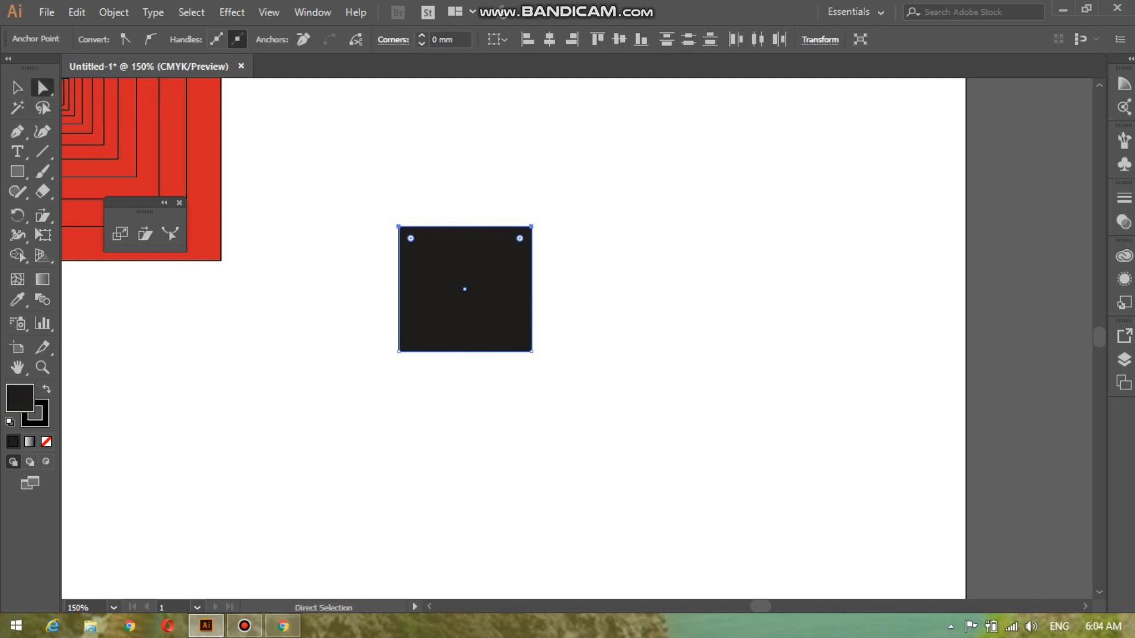
left_click_drag(347, 210, 651, 264)
left_click(145, 234)
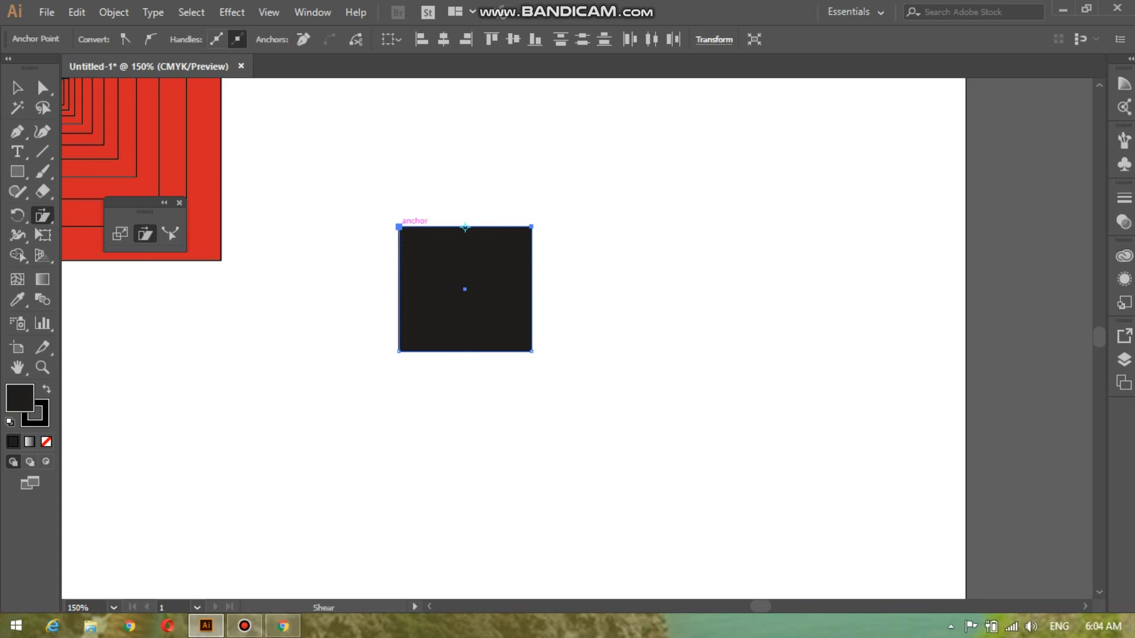
left_click_drag(399, 227, 281, 237)
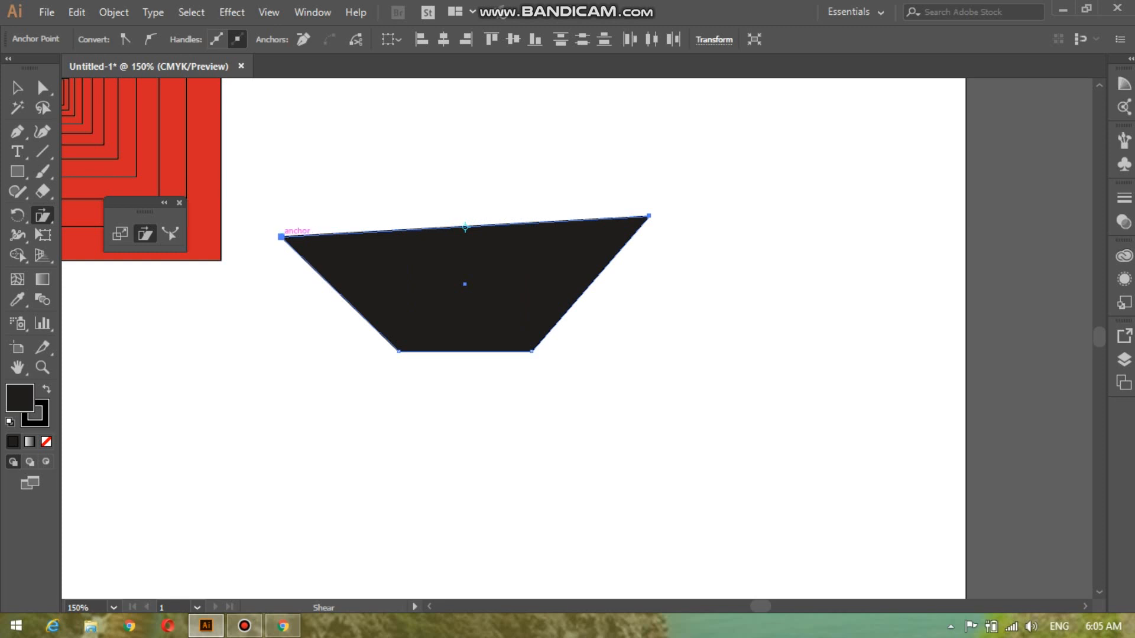
left_click_drag(281, 236, 465, 227)
left_click_drag(282, 237, 414, 227)
left_click_drag(282, 236, 428, 226)
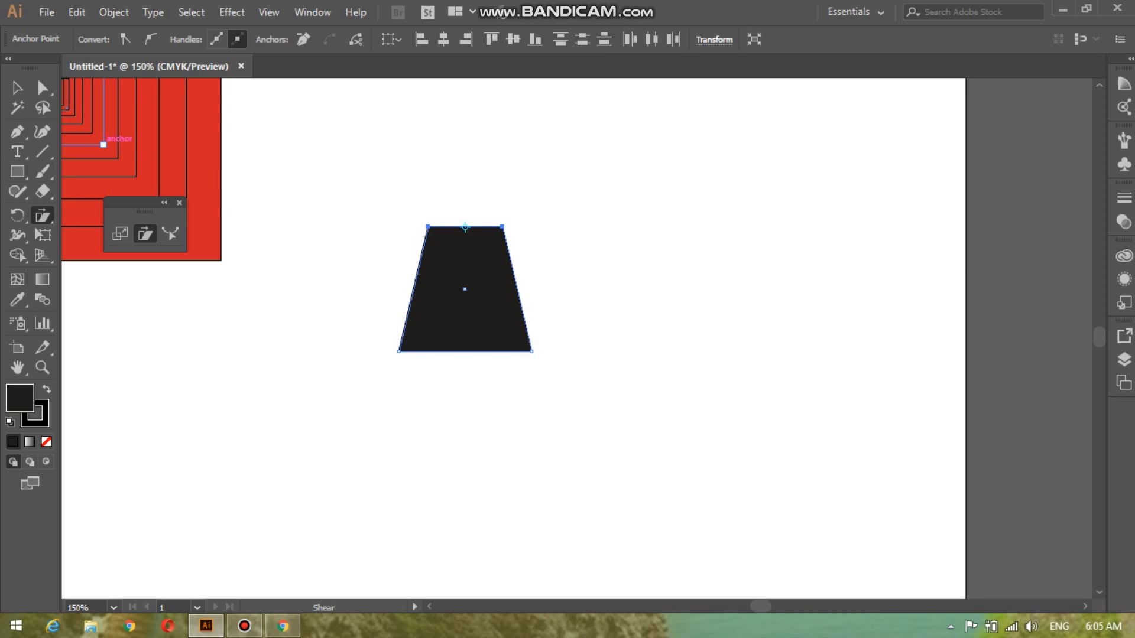
Delete the dark narrow-topped trapezoid.
key("v")
left_click_drag(369, 202, 613, 392)
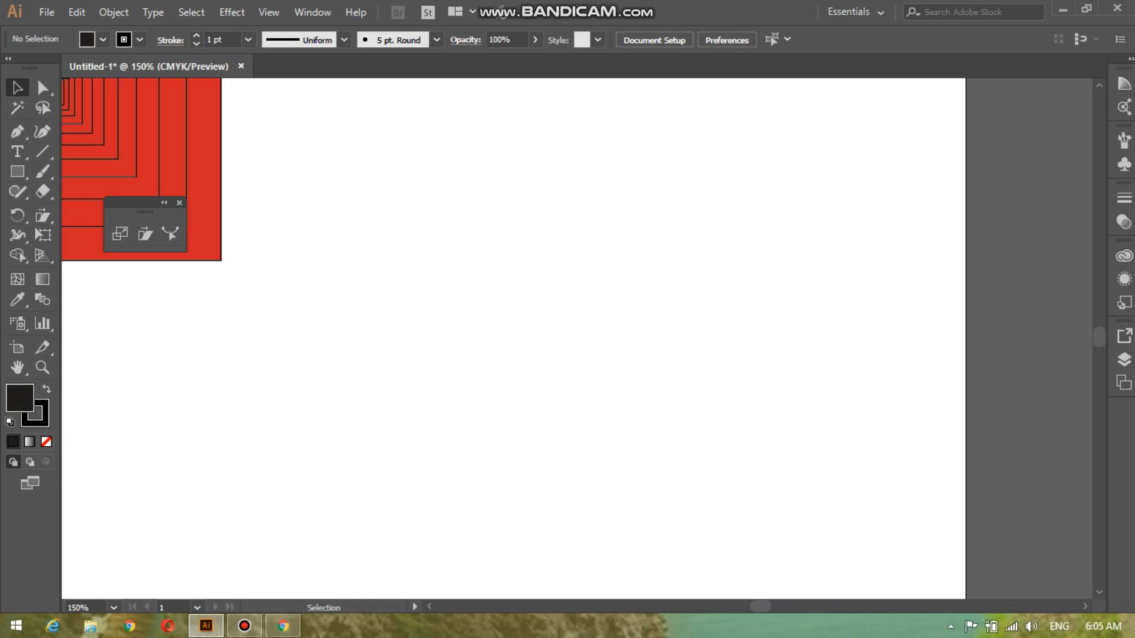
Draw a small dark square beside the red nested squares and duplicate it rightward into an evenly spaced row of six.
key("m")
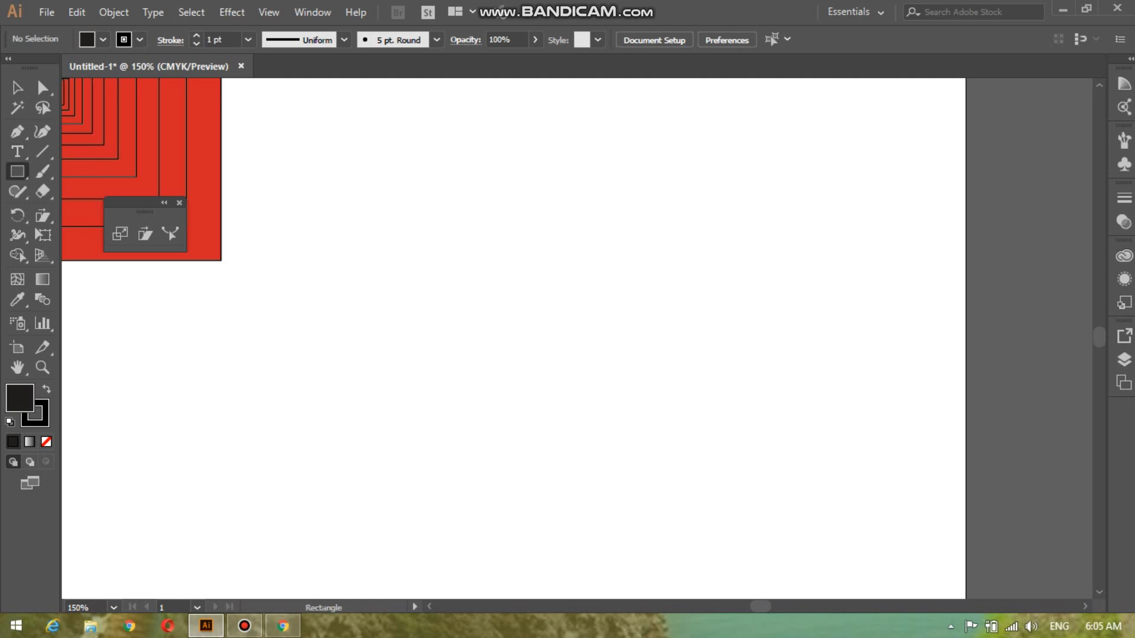
mouse_move(361, 270)
left_mouse_down()
mouse_move(469, 349)
mouse_move(469, 367)
mouse_move(401, 310)
left_mouse_up()
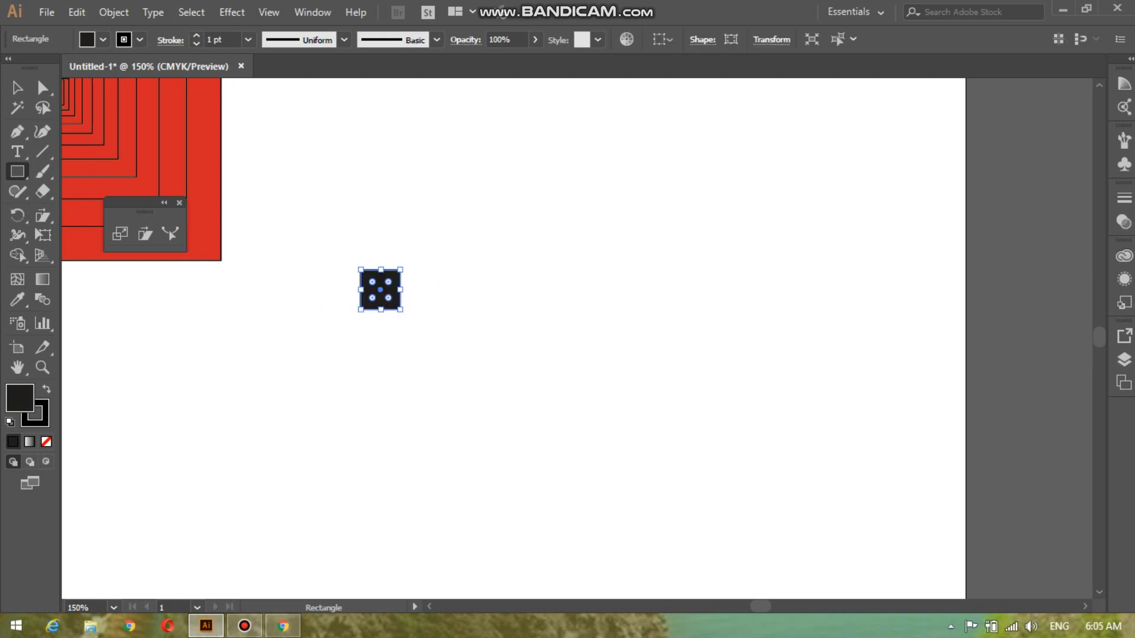
key("v")
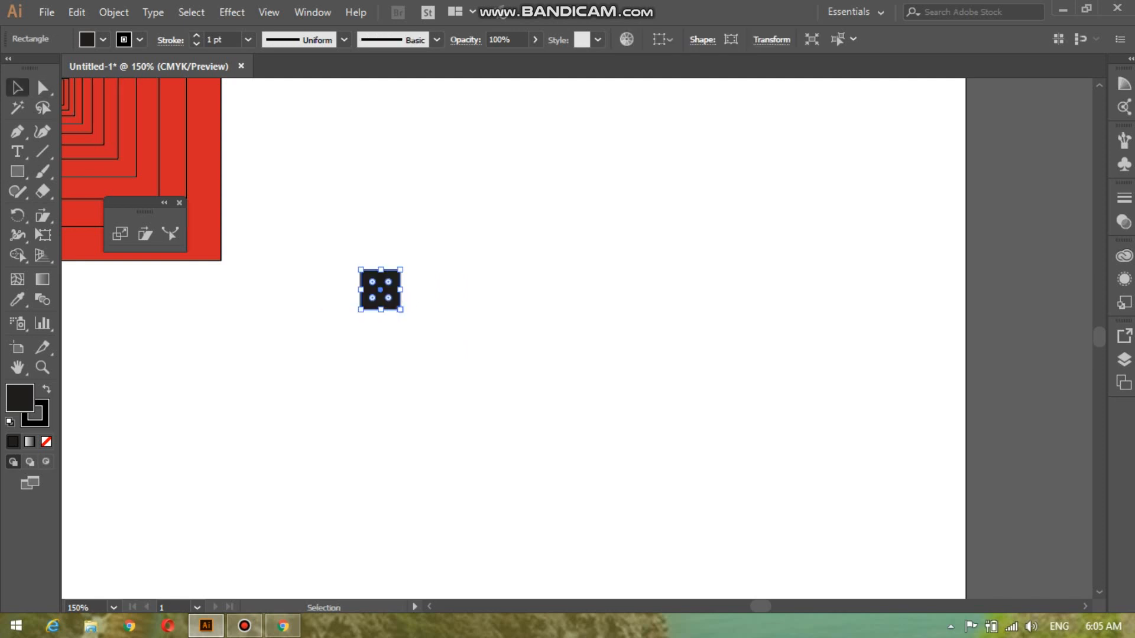
left_click_drag(380, 289, 431, 290)
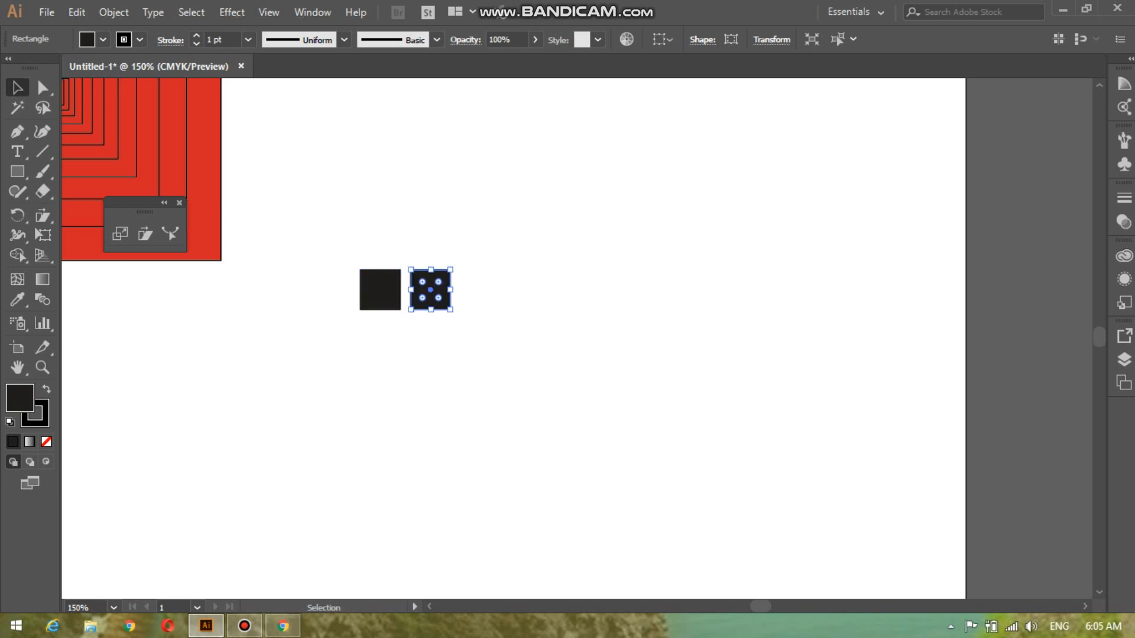
key("a")
key("ctrl+d")
key("ctrl+d")
key("ctrl+d")
key("ctrl+d")
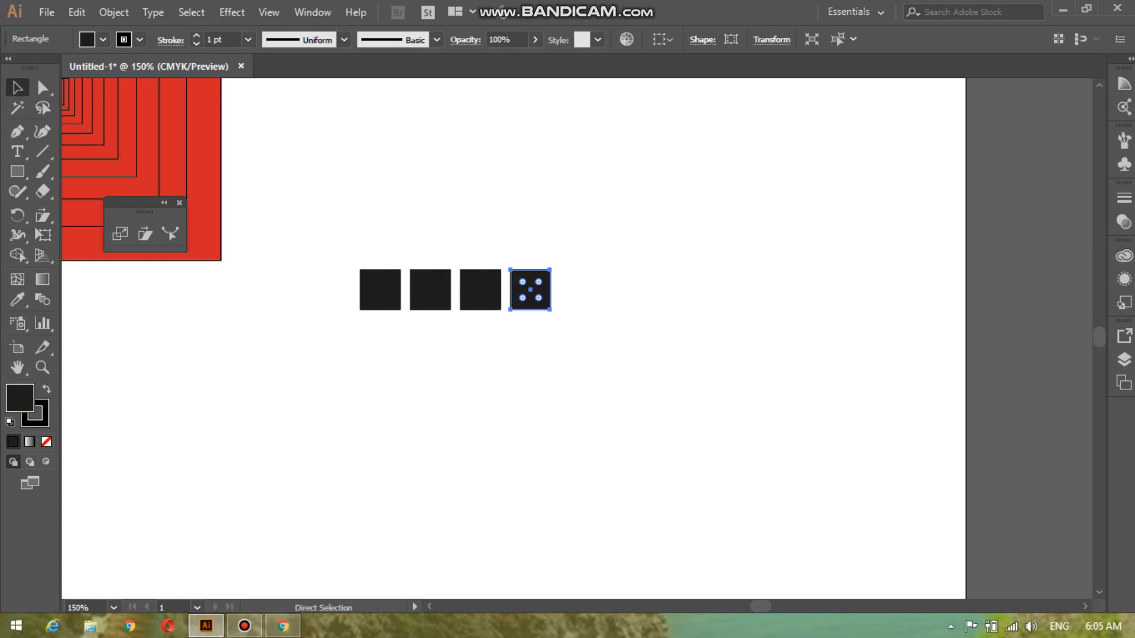
key("v")
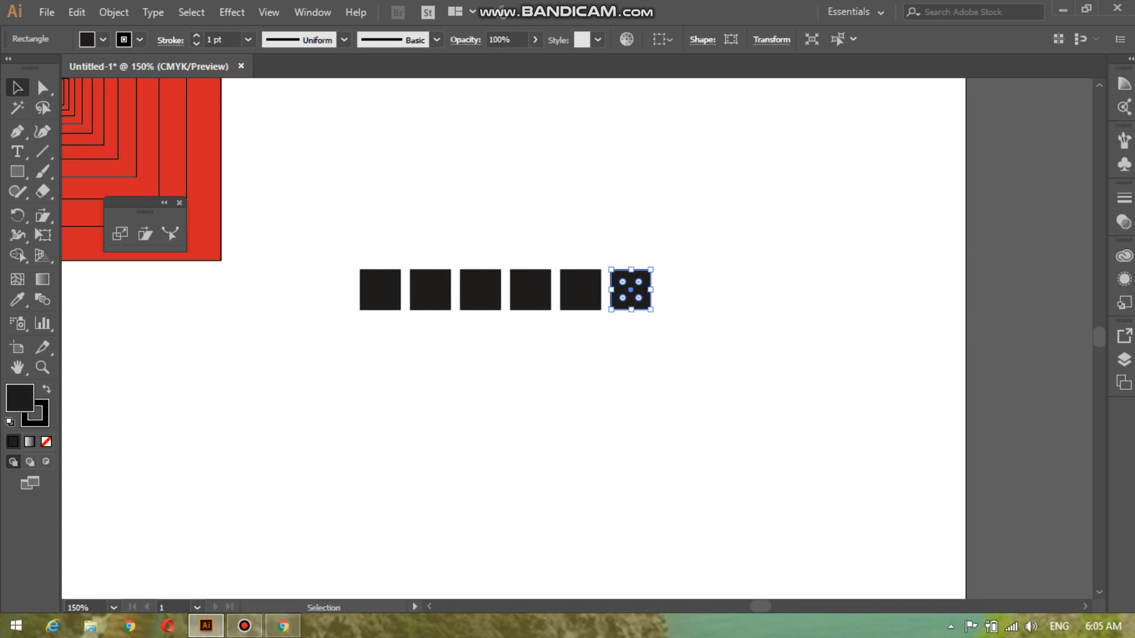
left_click_drag(339, 246, 695, 352)
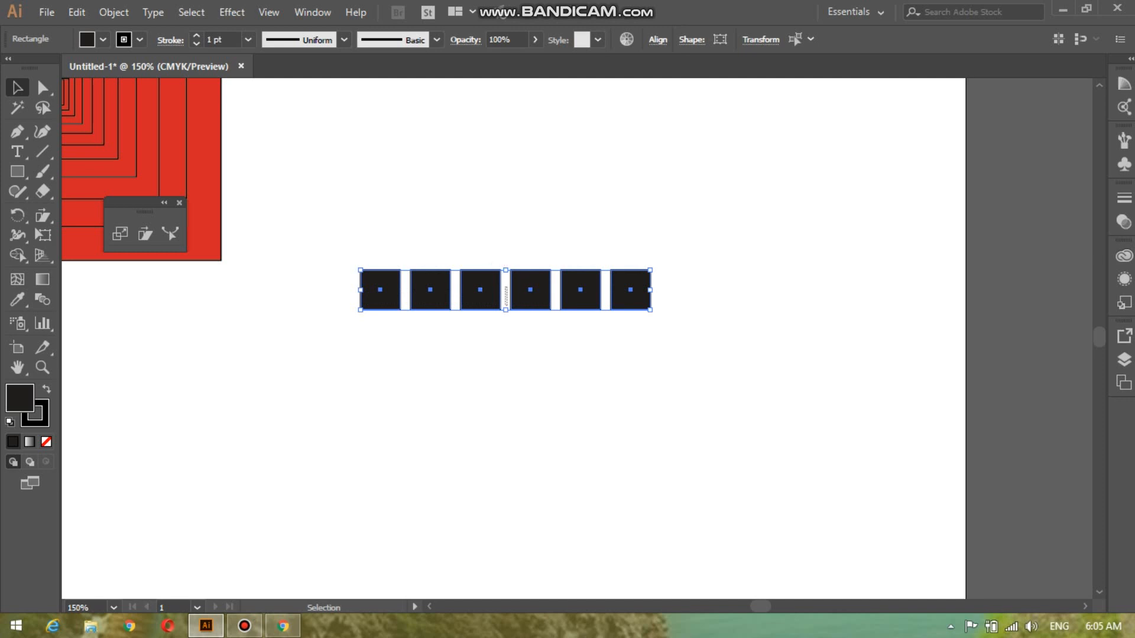
left_click(508, 322)
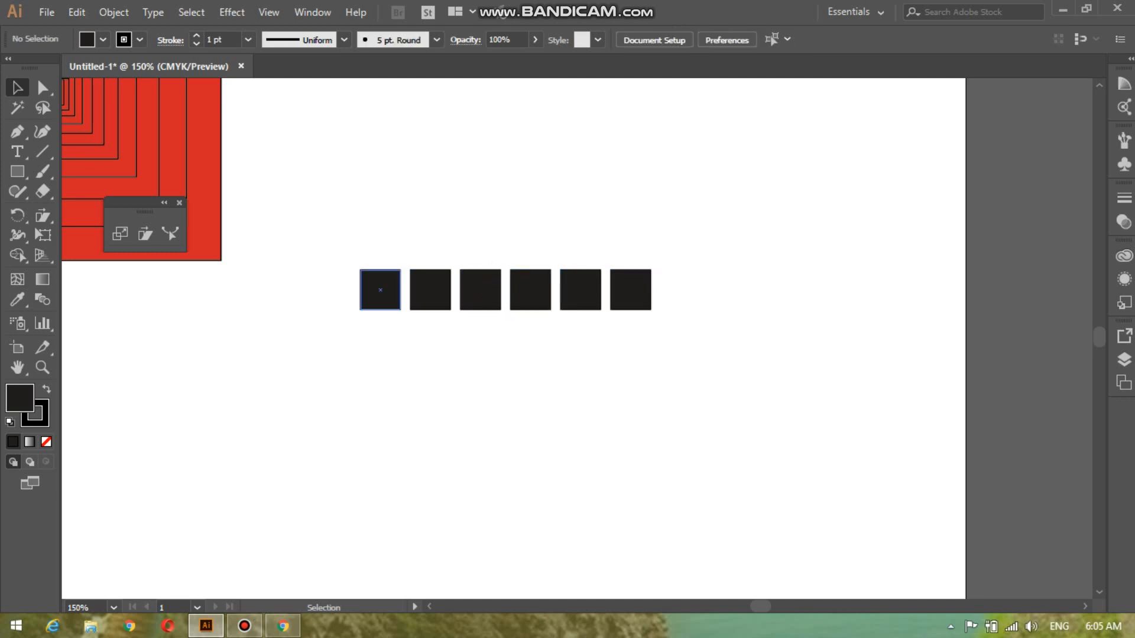
Duplicate the row of six dark squares downward into an evenly spaced grid of four rows.
left_click_drag(321, 252, 738, 338)
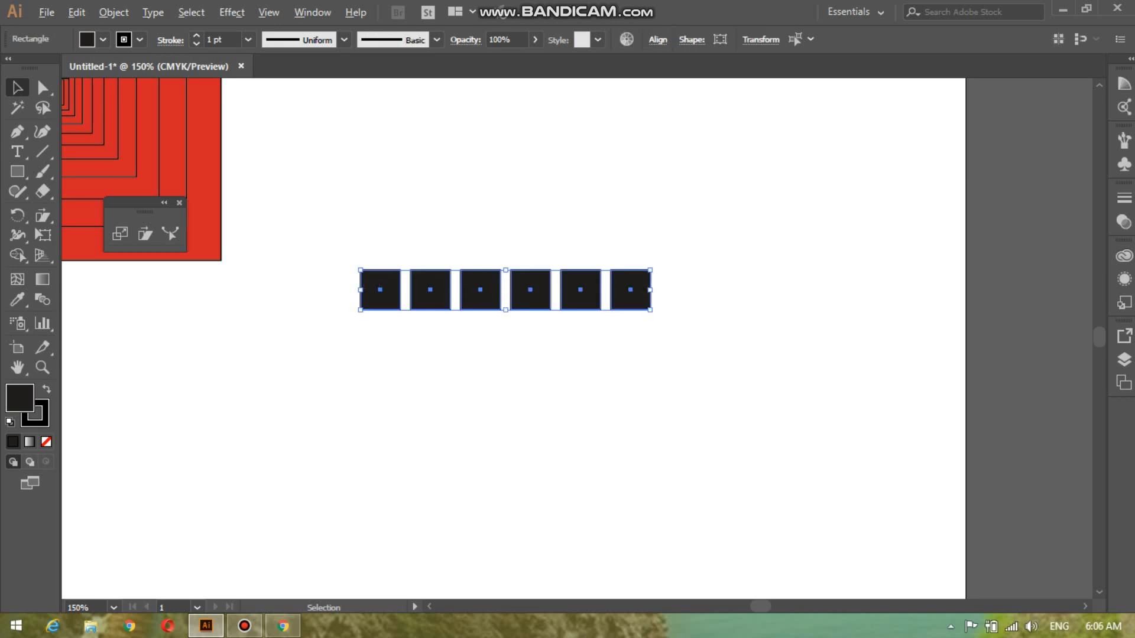
left_click_drag(507, 286, 507, 332)
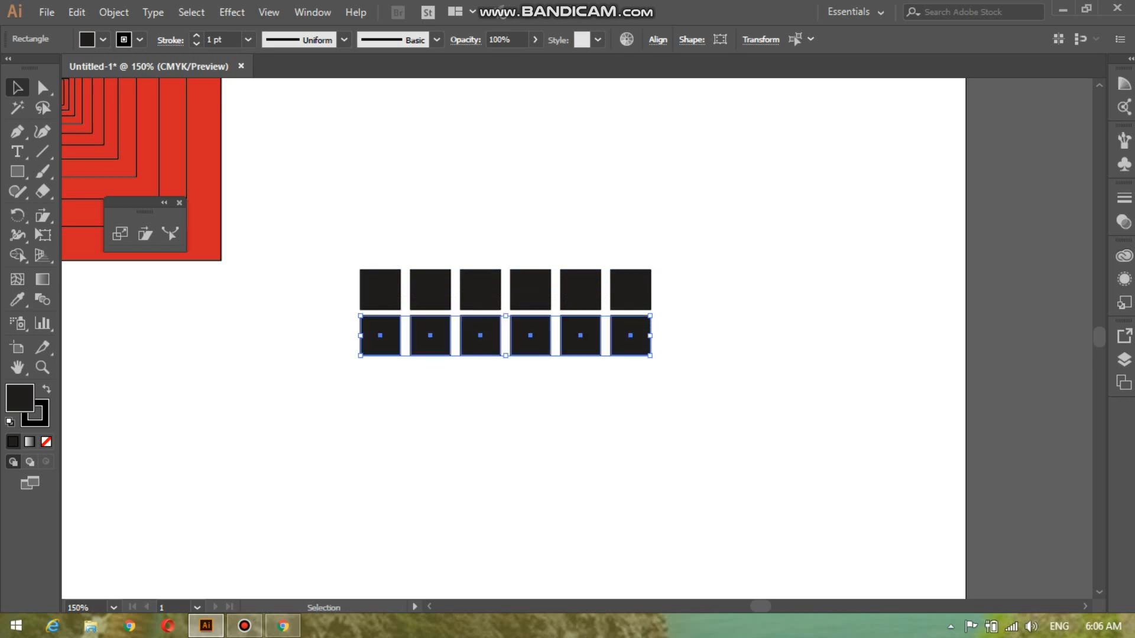
key("ctrl+d")
key("ctrl+d")
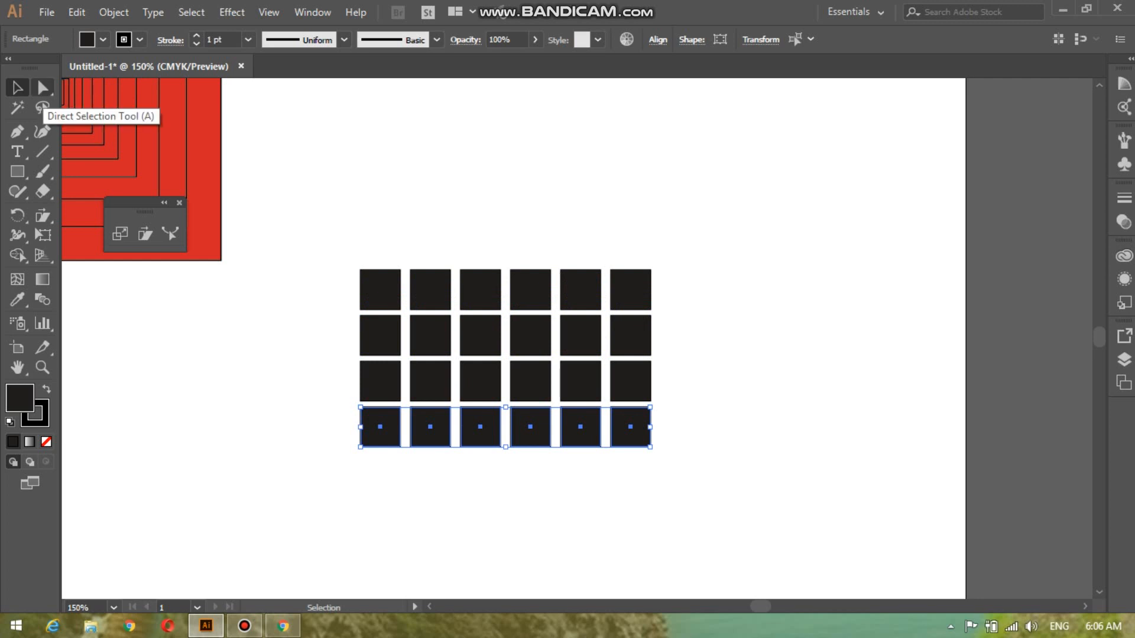
Try to slant the grid's top row by moving its squares' upper anchor points to the right.
left_click(42, 88)
left_click_drag(290, 229, 679, 275)
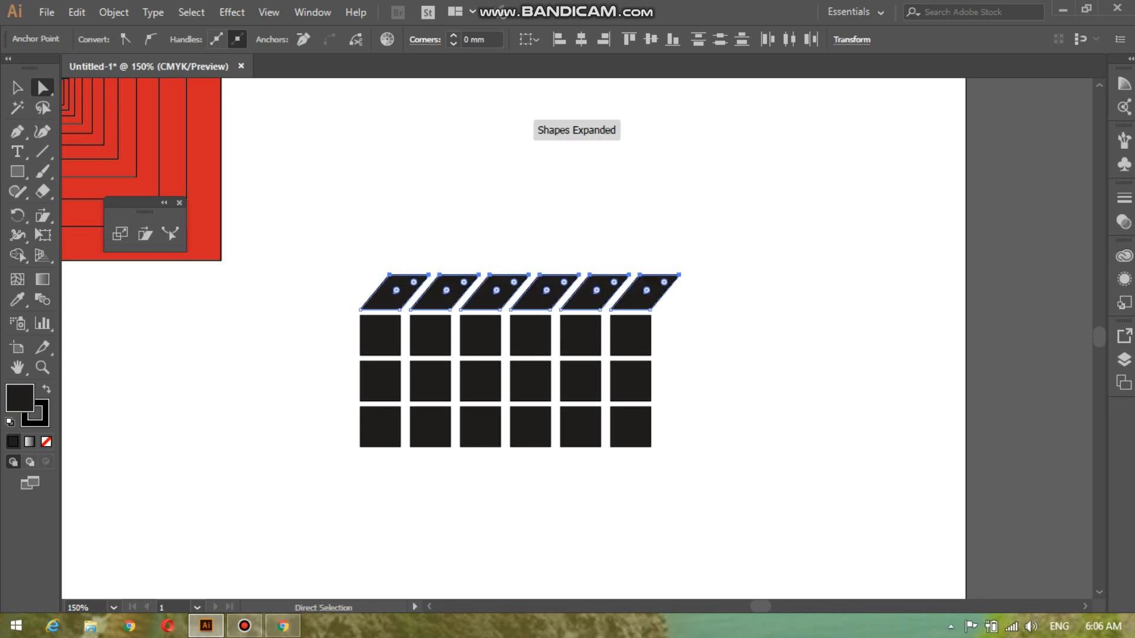
key("ctrl+z")
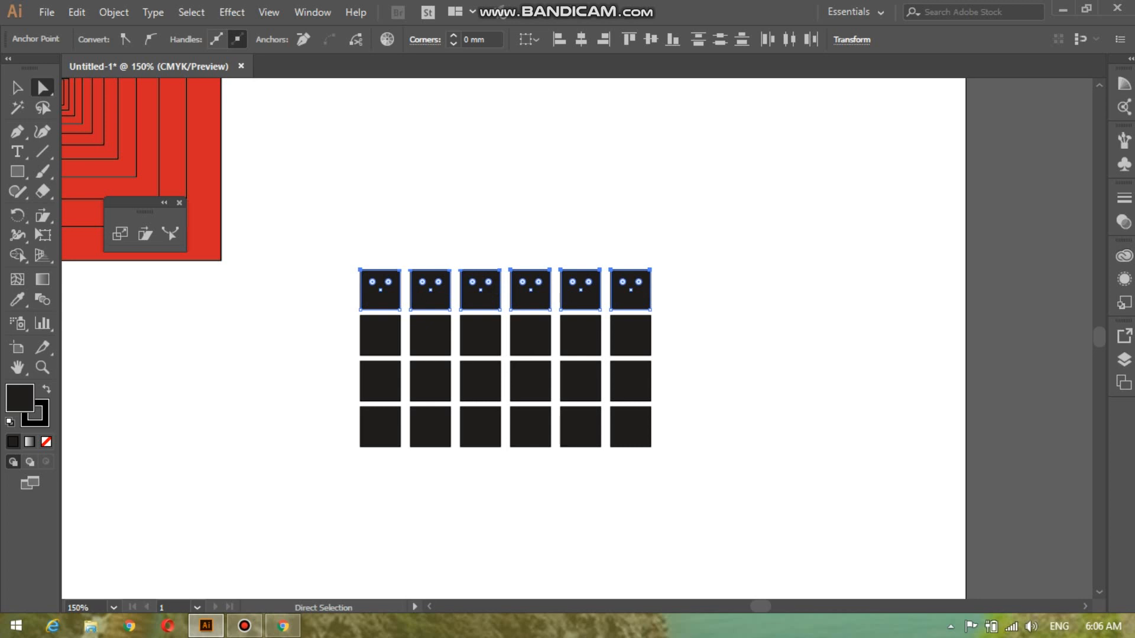
Shear the entire grid of dark squares into a flattened, right-leaning parallelogram and delete it.
left_click_drag(267, 179, 717, 495)
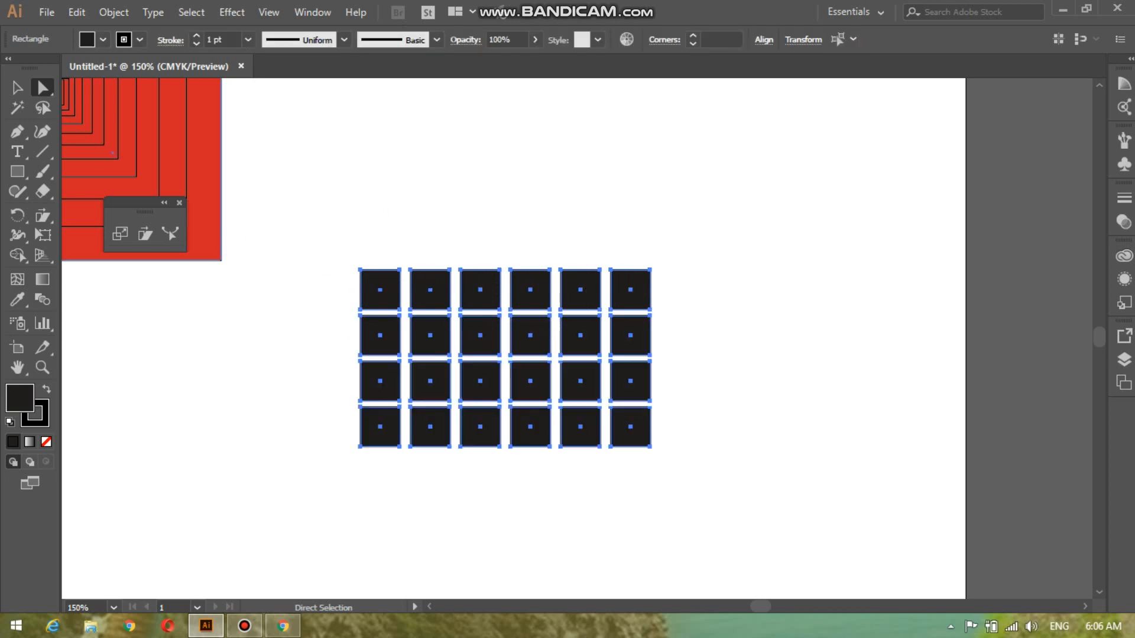
left_click(144, 234)
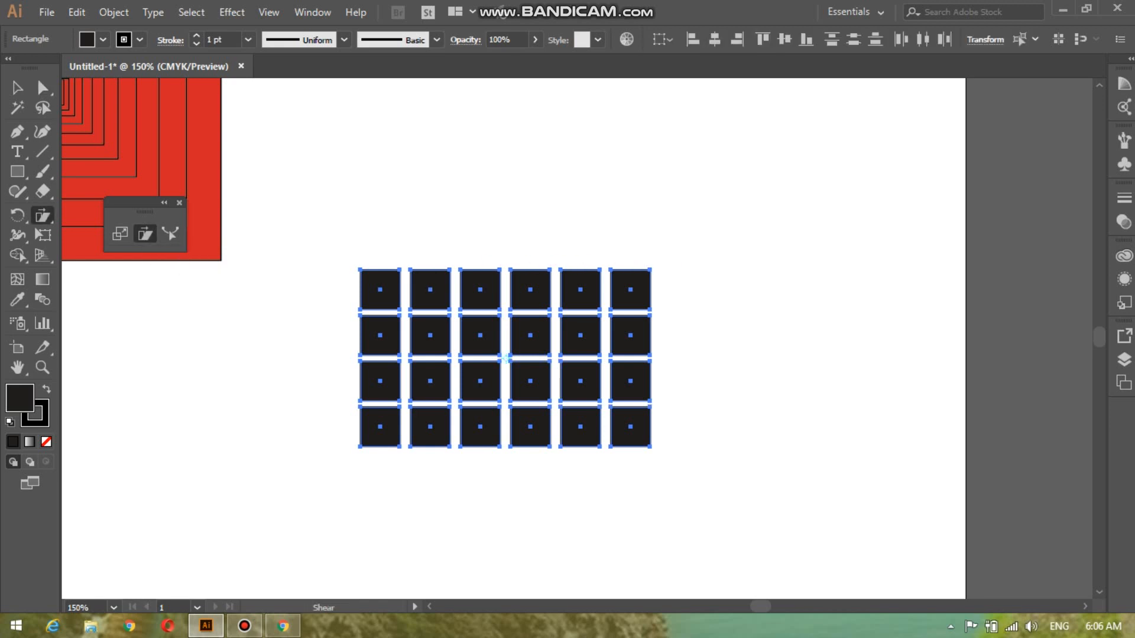
left_click_drag(436, 264, 528, 298)
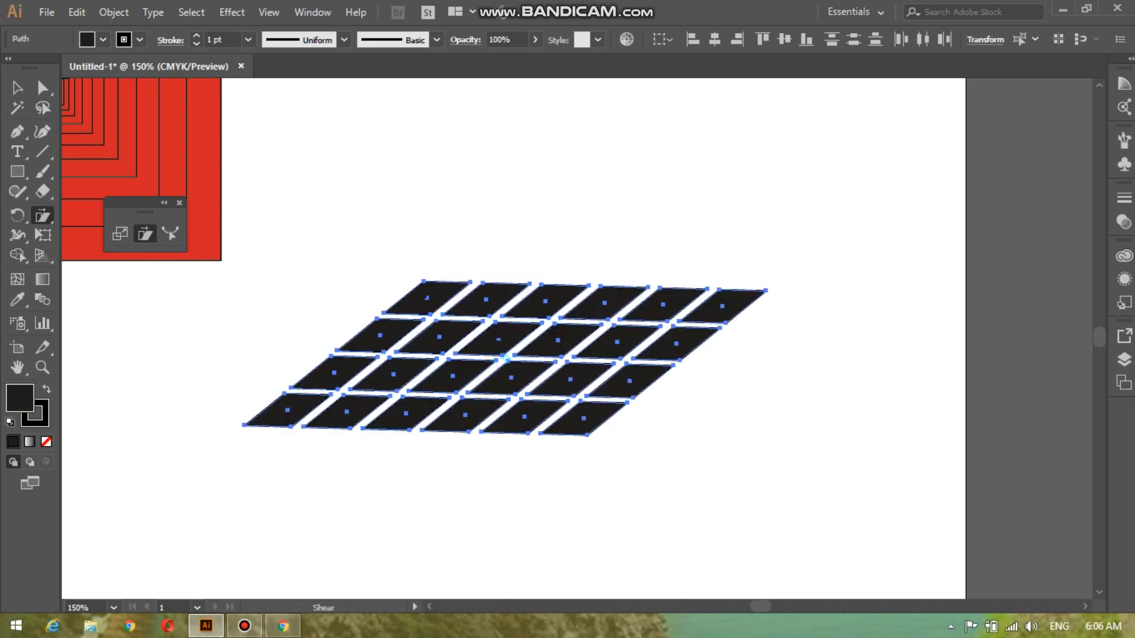
key("Delete")
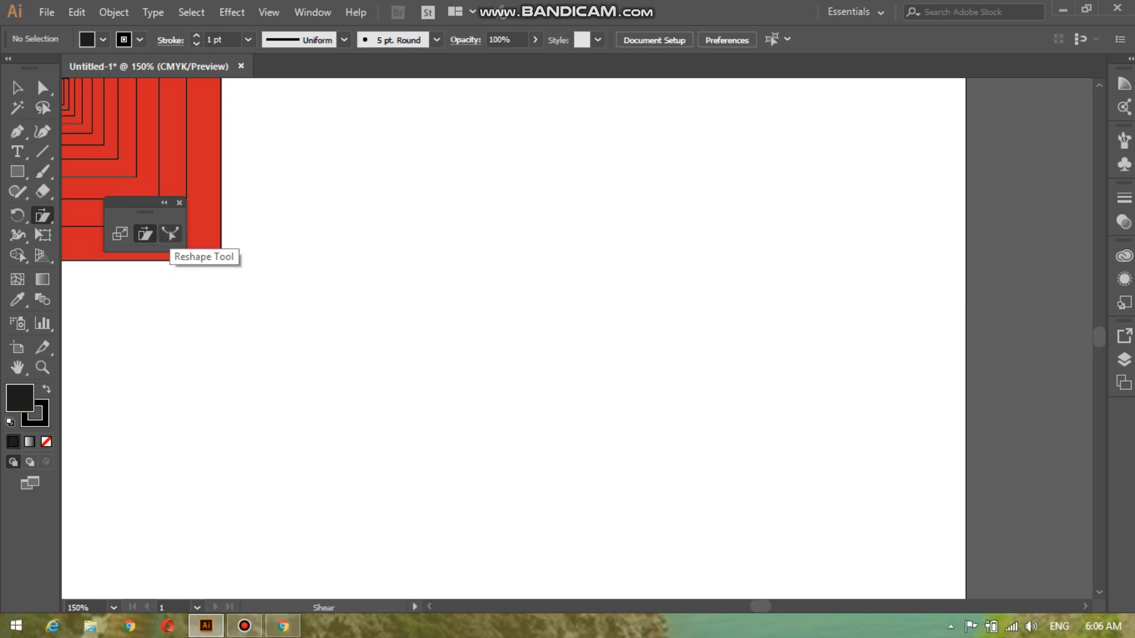
Draw a tall, narrow dark rectangle about 11.5 mm wide and 56 mm high in the empty area beside the red nested squares.
left_click(170, 233)
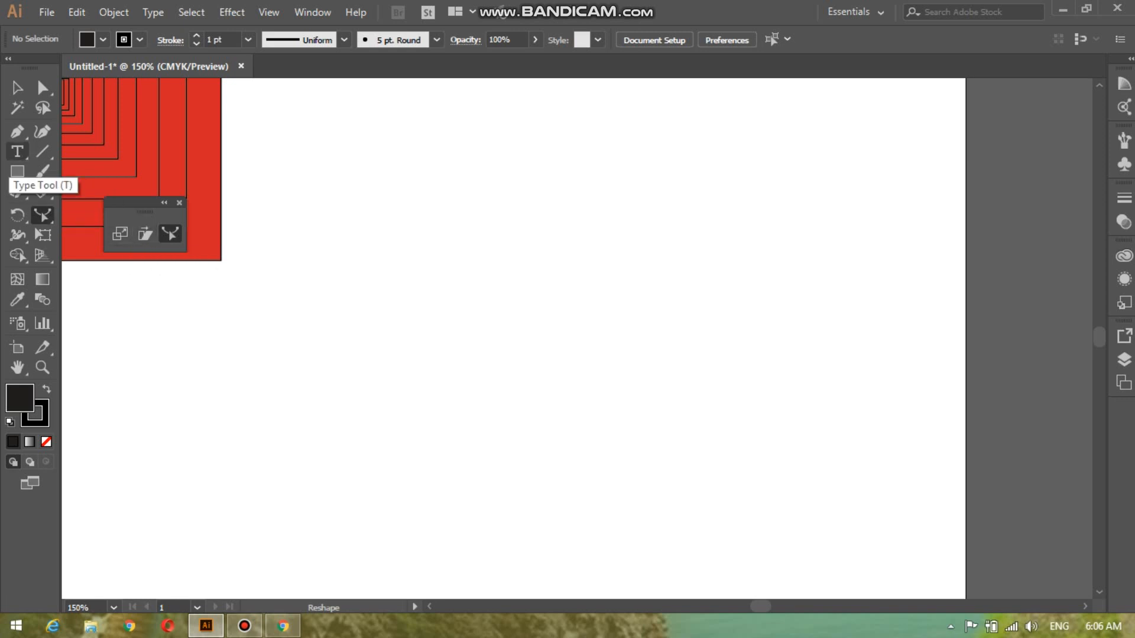
left_click(17, 171)
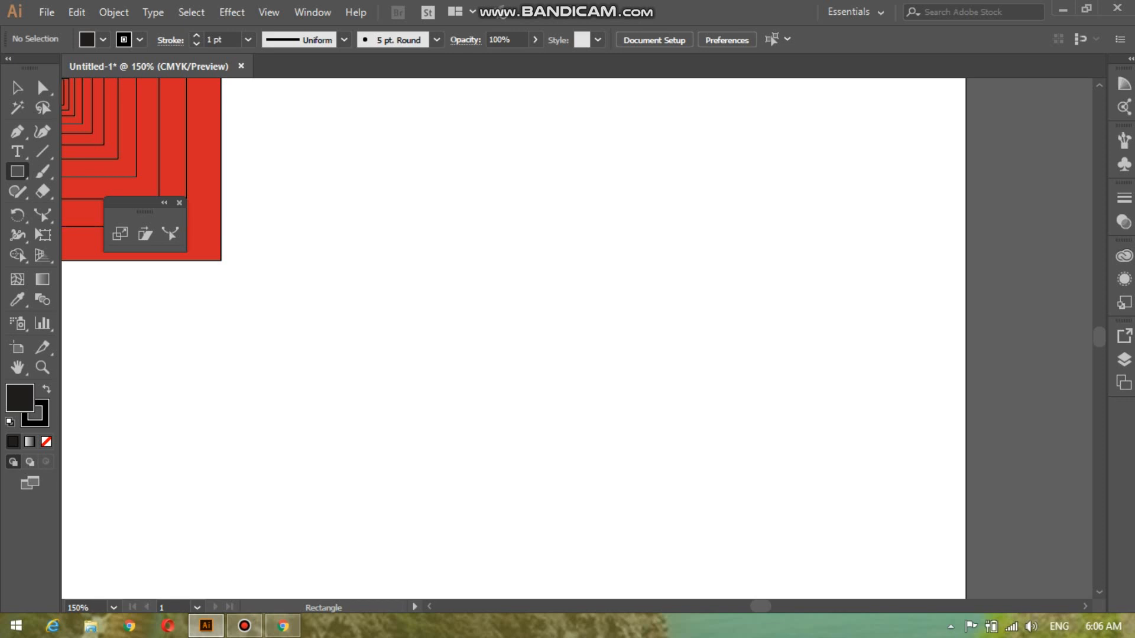
left_click_drag(461, 218, 501, 416)
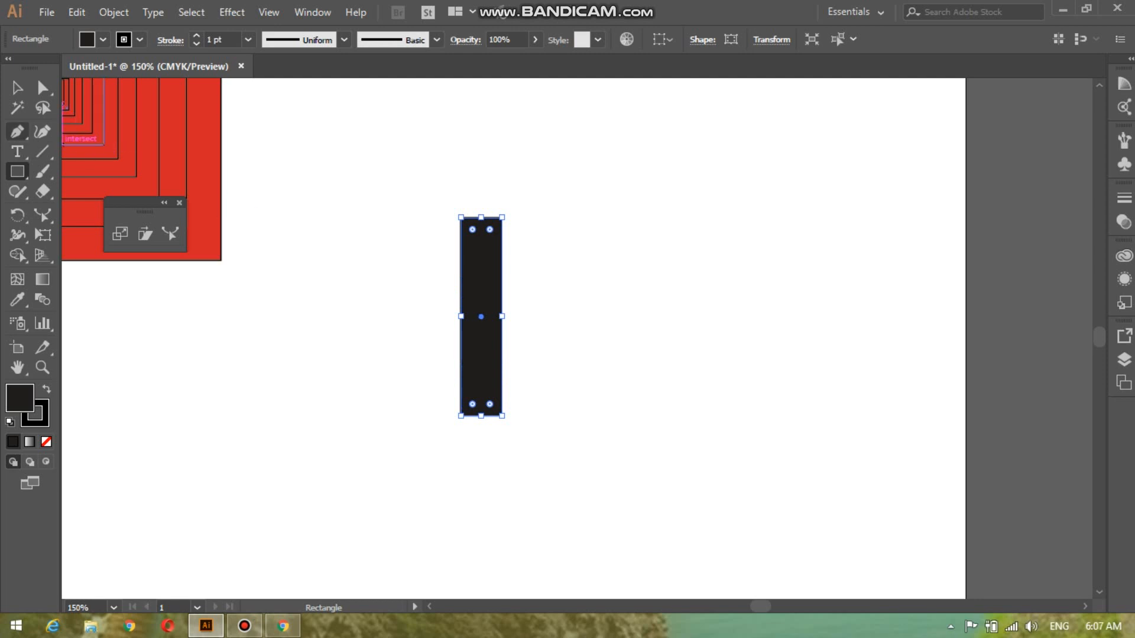
Try to curve the rectangle's right edge by adding an anchor point near its upper end and pulling out handles with the Anchor Point tool.
left_click(17, 131)
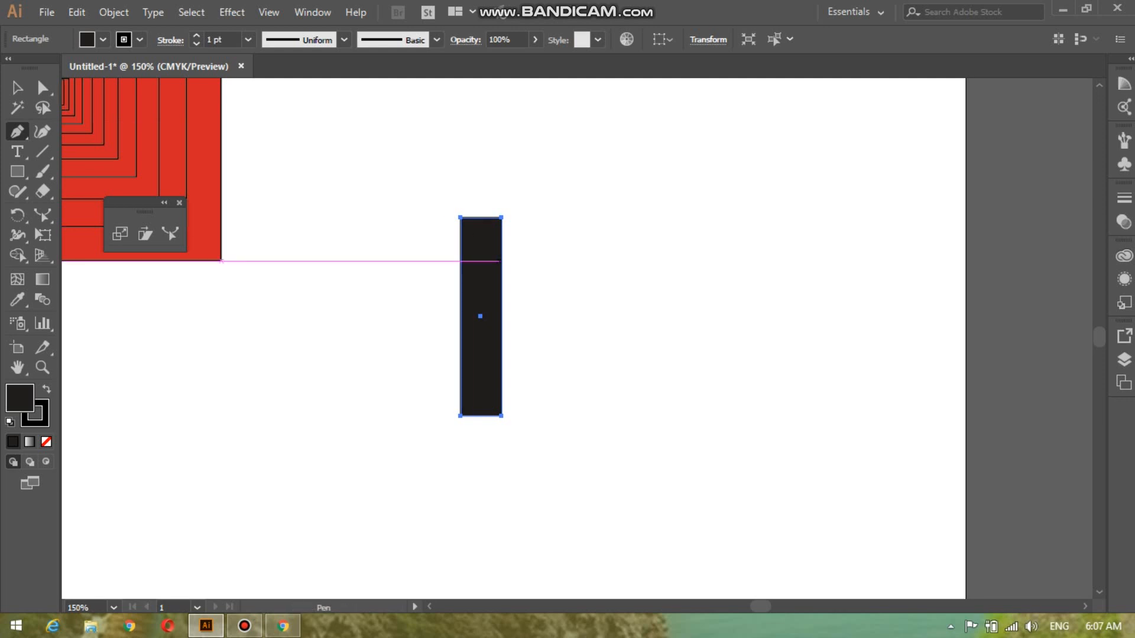
left_click(500, 261)
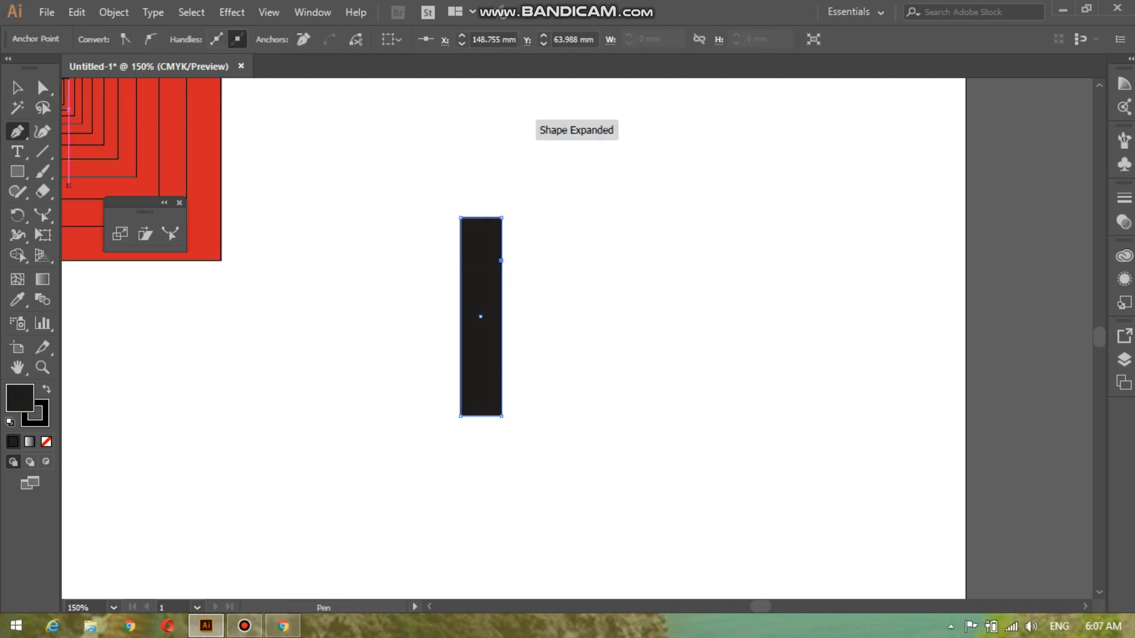
left_click(17, 131)
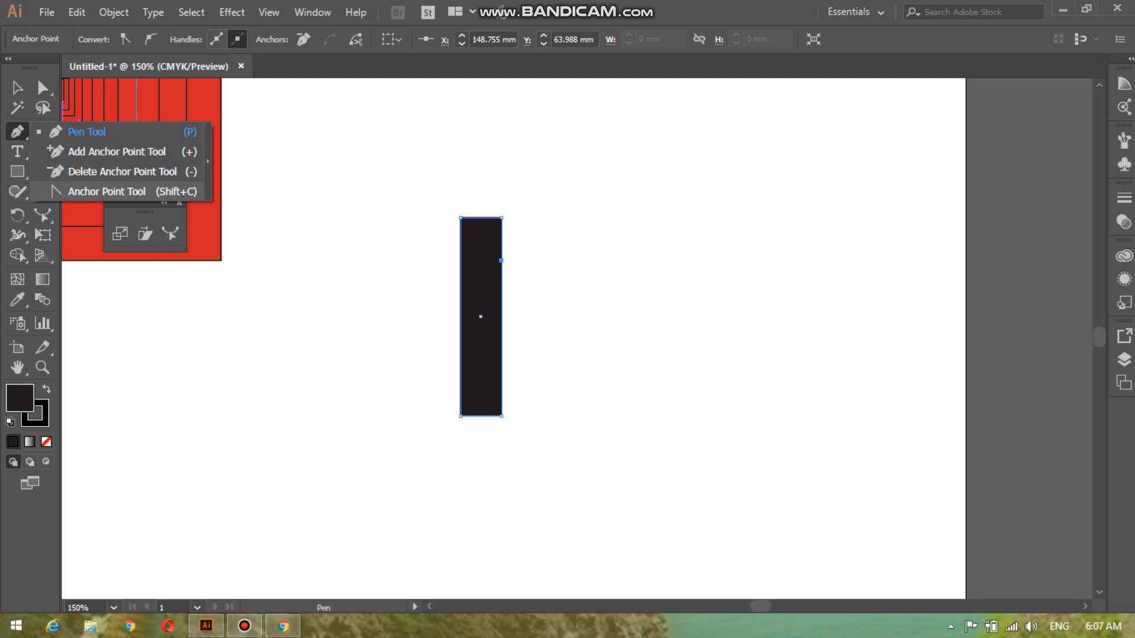
left_click(107, 191)
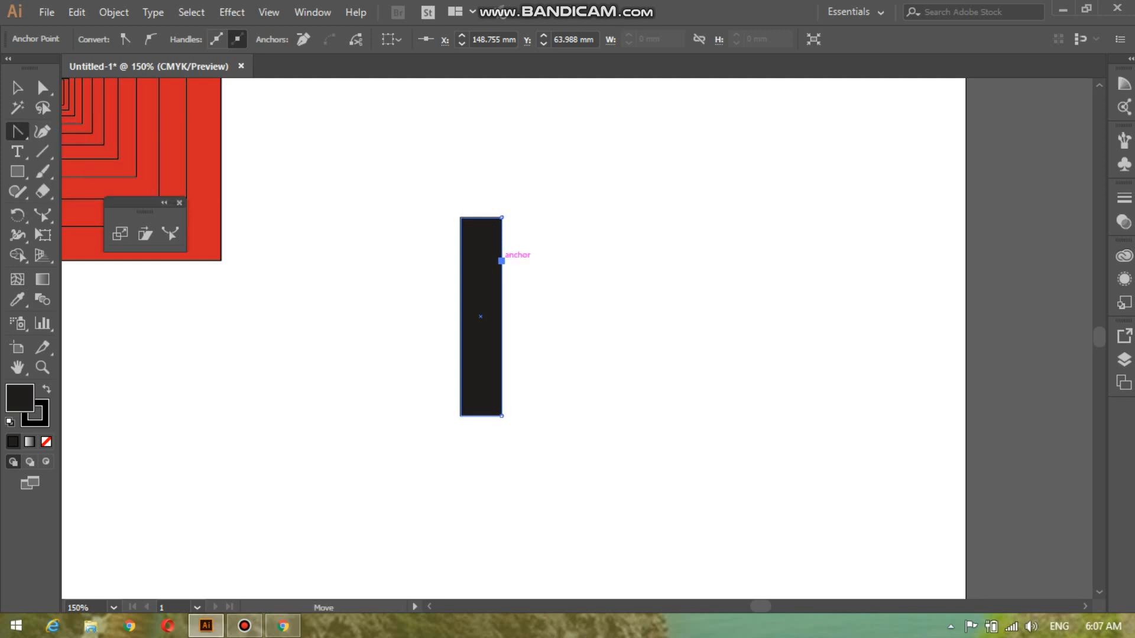
left_click_drag(502, 260, 537, 371)
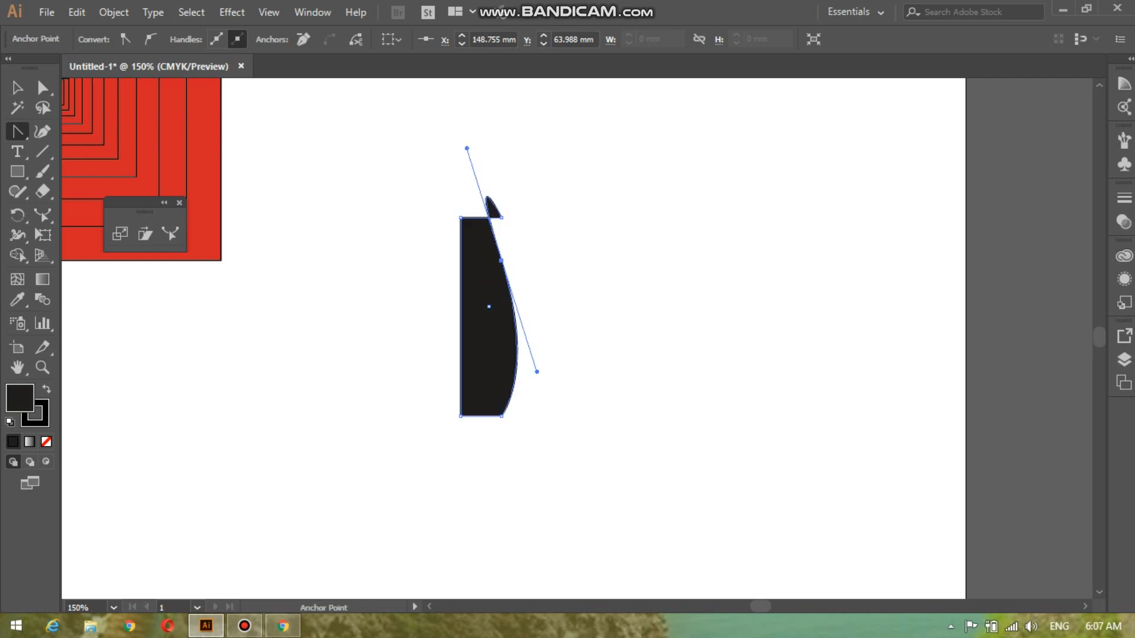
key("ctrl+z")
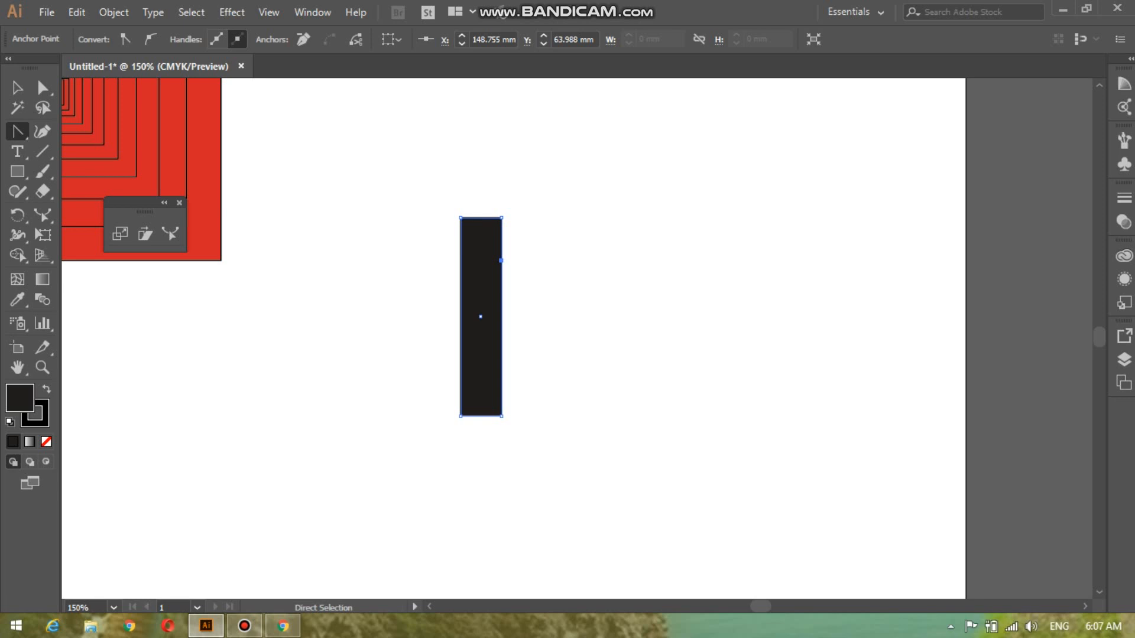
key("ctrl+z")
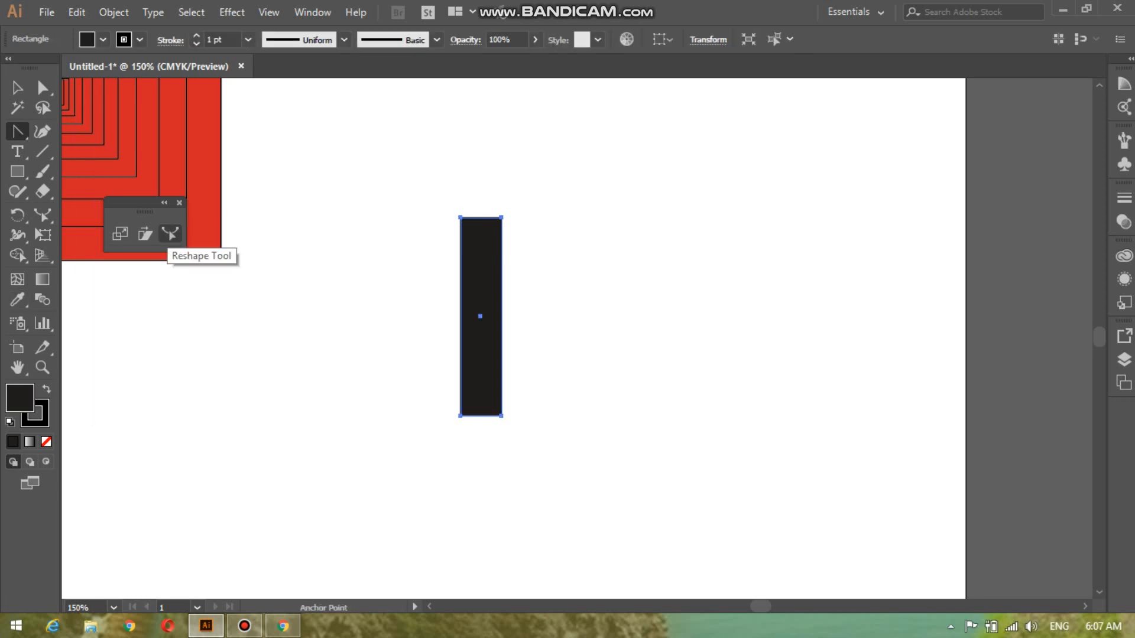
Shift the rectangle slightly left and bulge the upper part of both long sides outward with the Reshape tool, the right side more strongly.
left_click(171, 234)
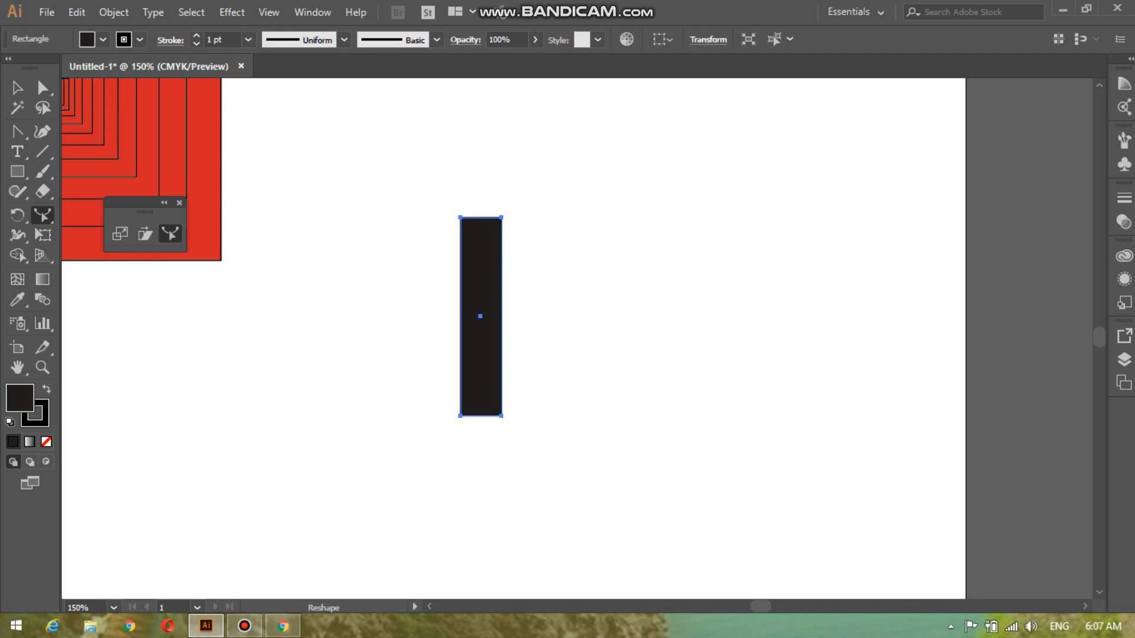
key("a")
left_click_drag(494, 254, 474, 350)
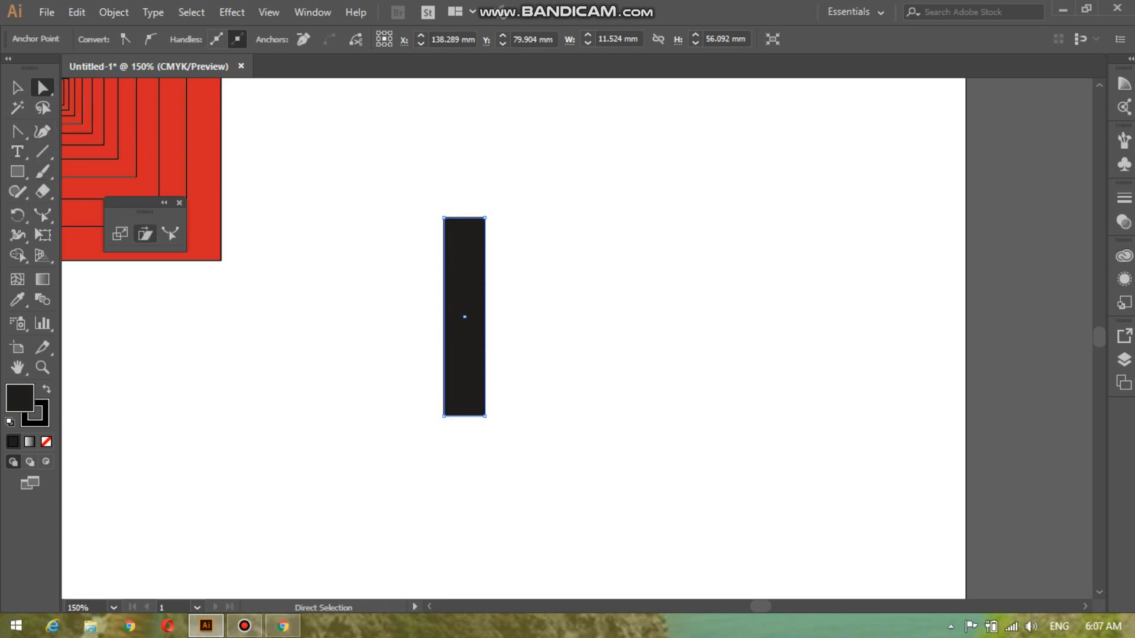
left_click(170, 233)
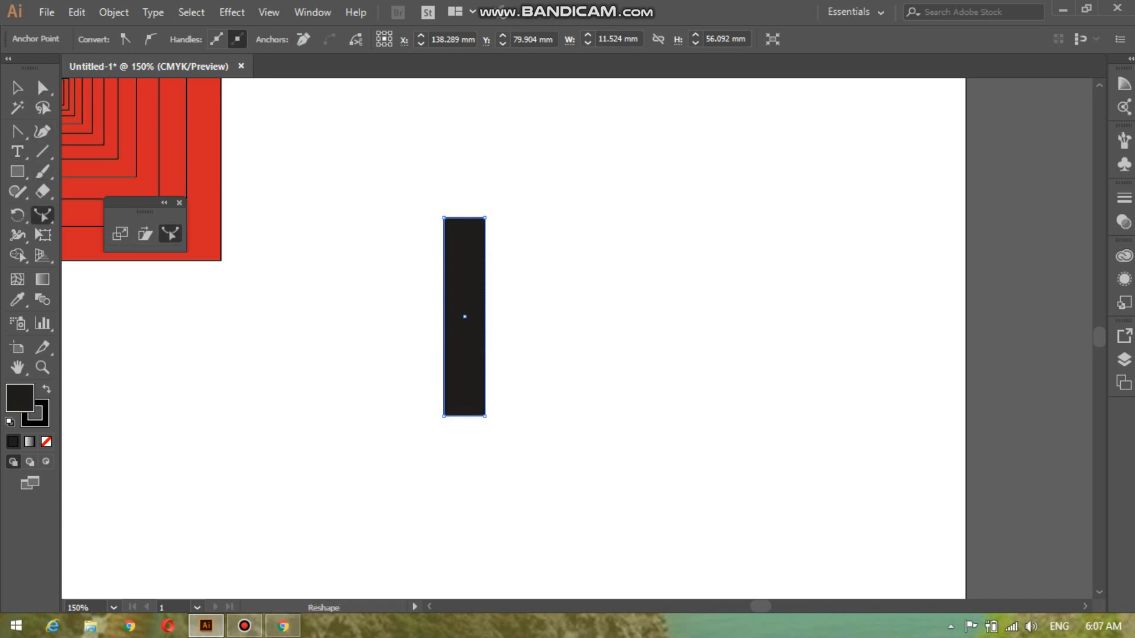
left_click_drag(485, 255, 511, 255)
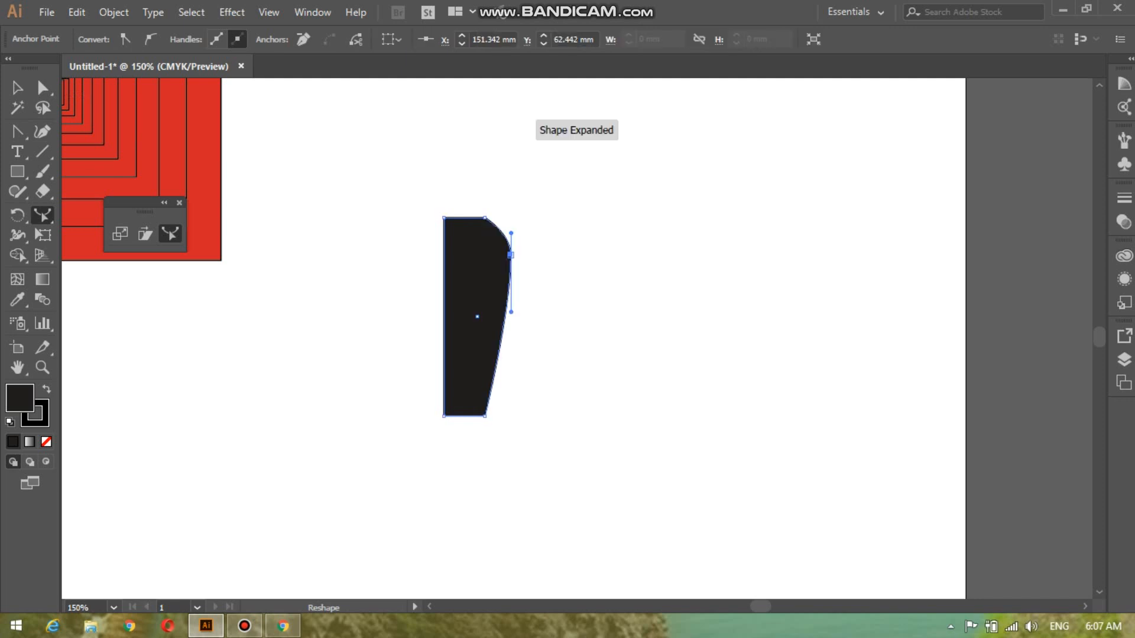
left_click_drag(443, 272, 407, 273)
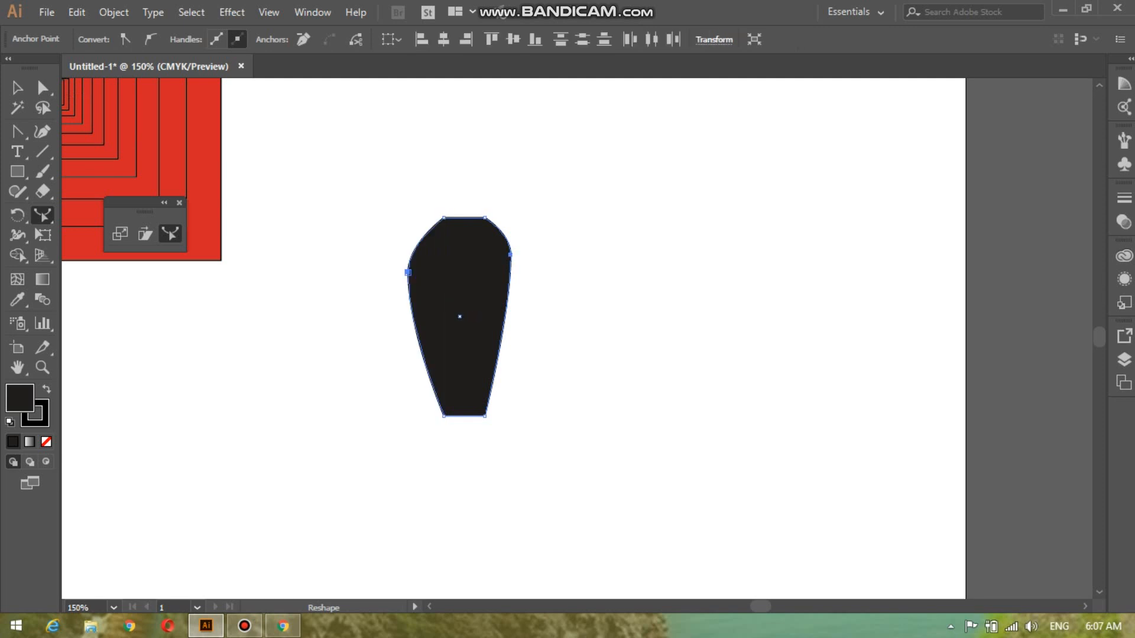
left_click_drag(511, 254, 566, 269)
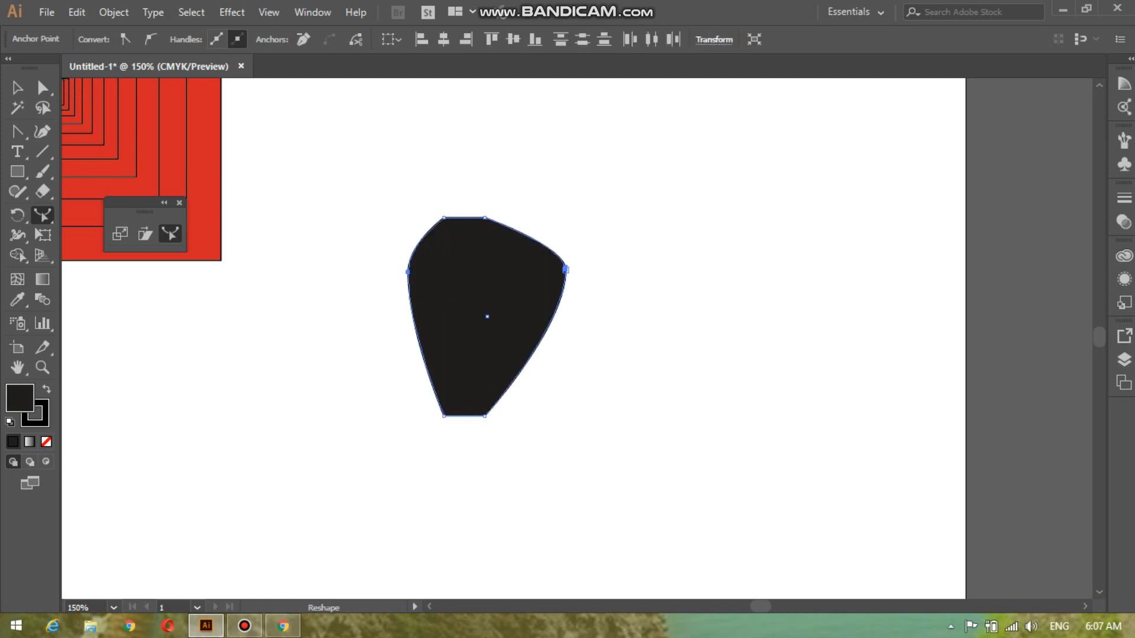
Change the reshaped dark figure's fill colour to green.
double_click(19, 398)
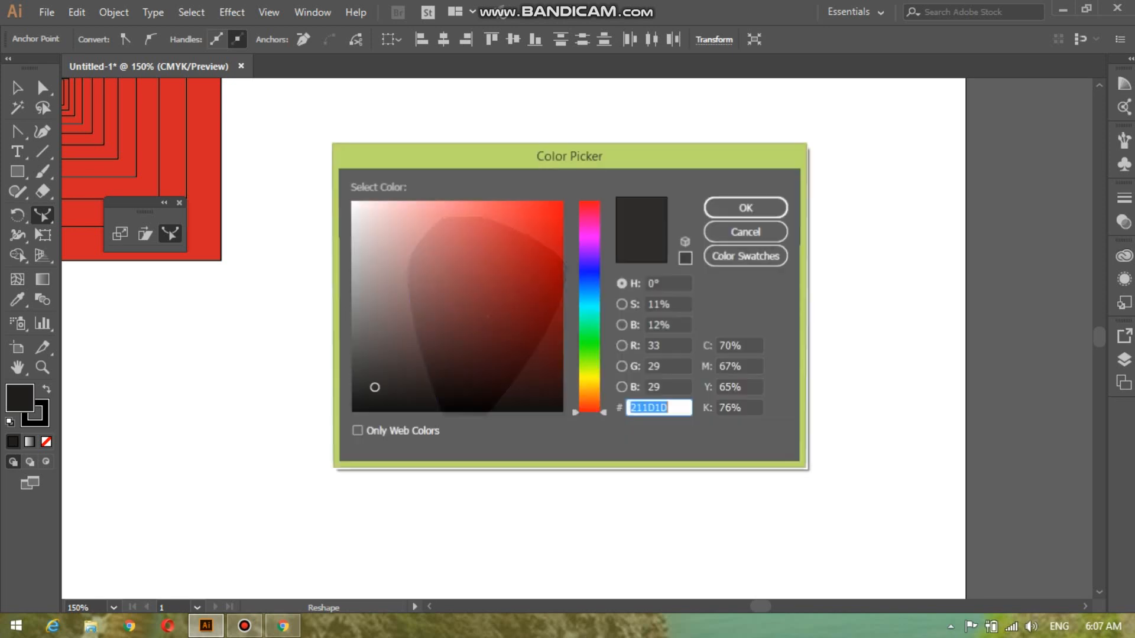
left_click(525, 238)
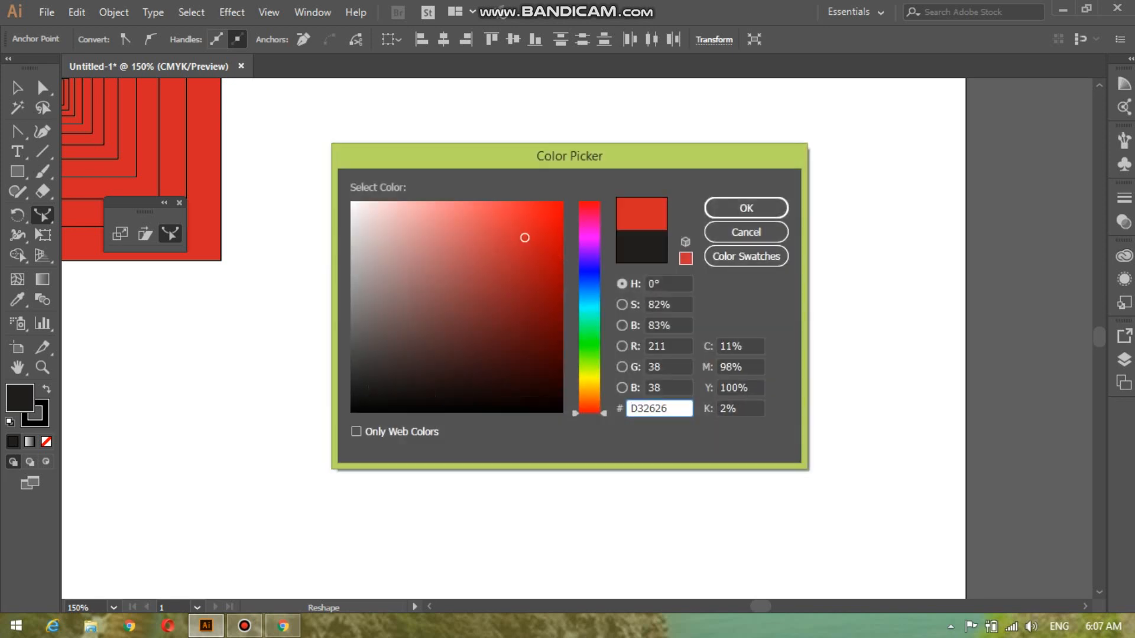
left_click(589, 346)
left_click(546, 243)
left_click(746, 208)
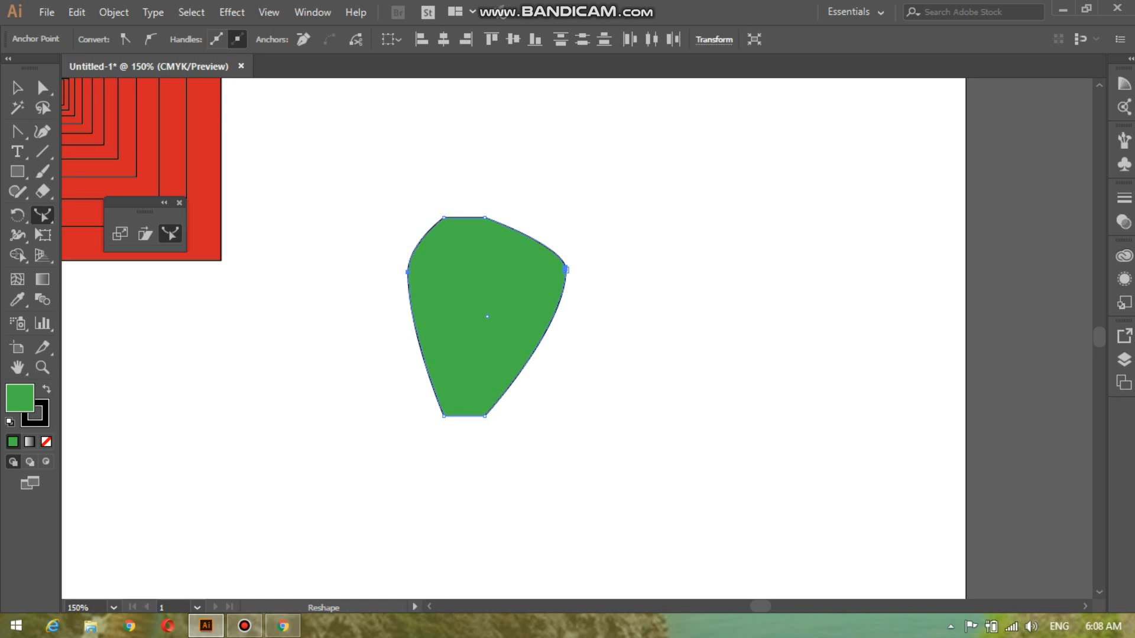
Reshape the green figure by drawing its upper side bulges inward and pulling the lower part of both sides outward into curves.
left_click_drag(566, 270, 495, 269)
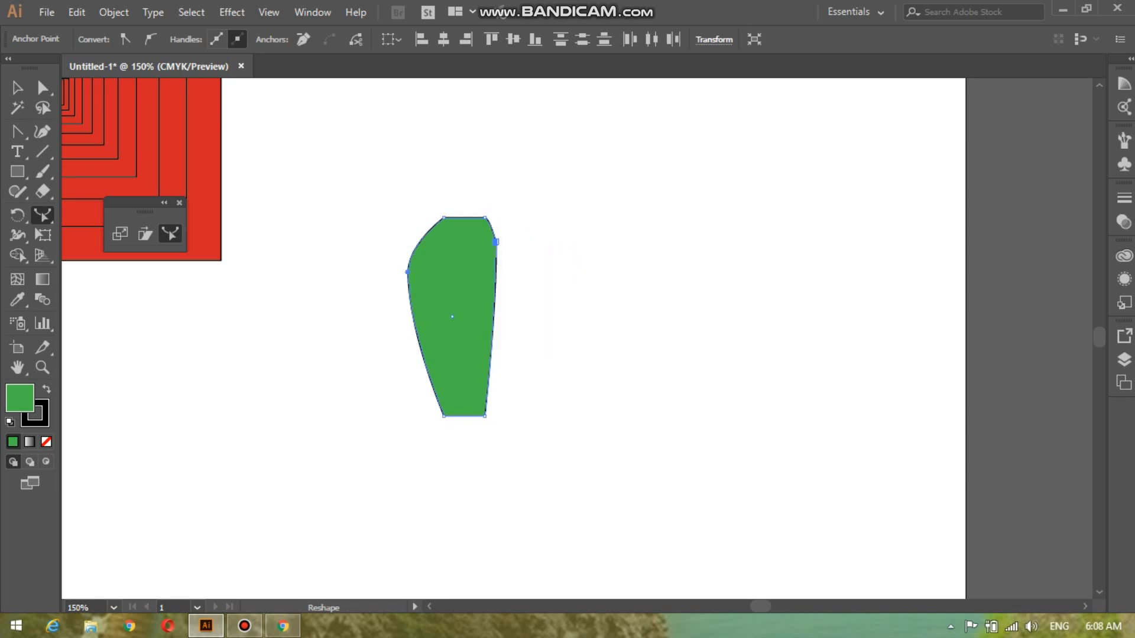
mouse_move(407, 272)
left_mouse_down()
mouse_move(437, 278)
mouse_move(424, 259)
left_mouse_up()
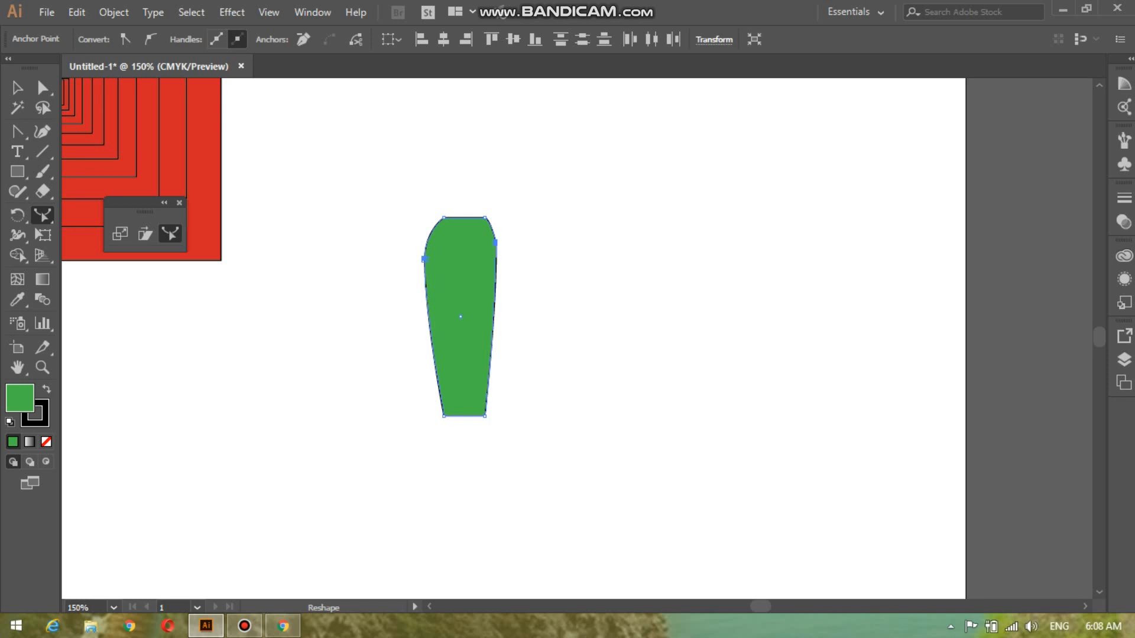
left_click_drag(490, 369, 512, 369)
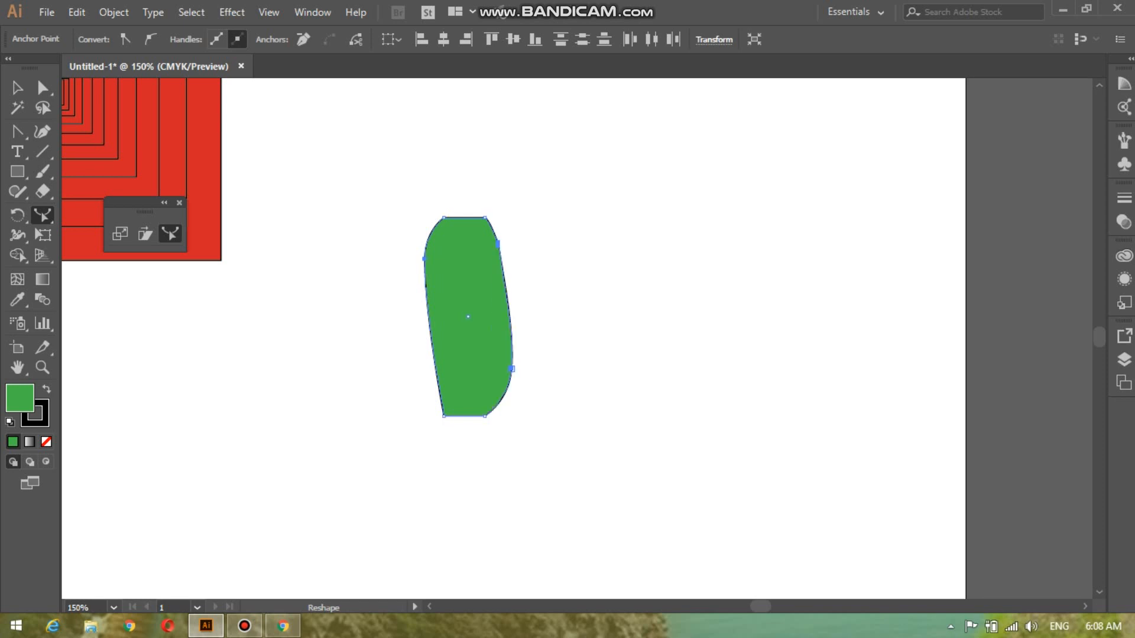
left_click_drag(435, 369, 425, 371)
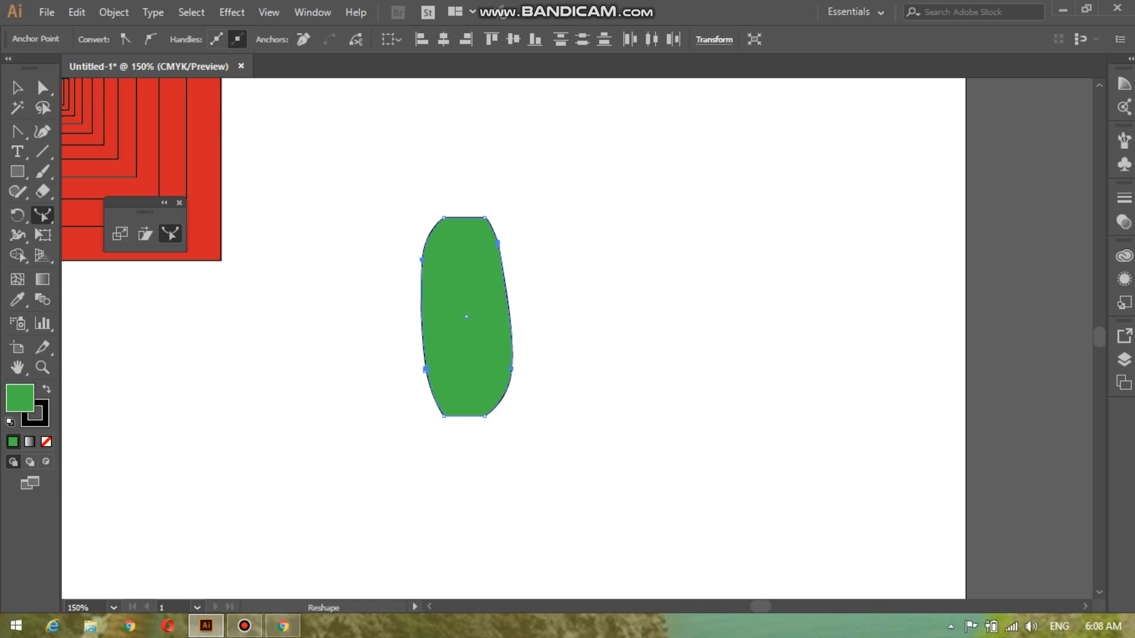
key("ctrl+1")
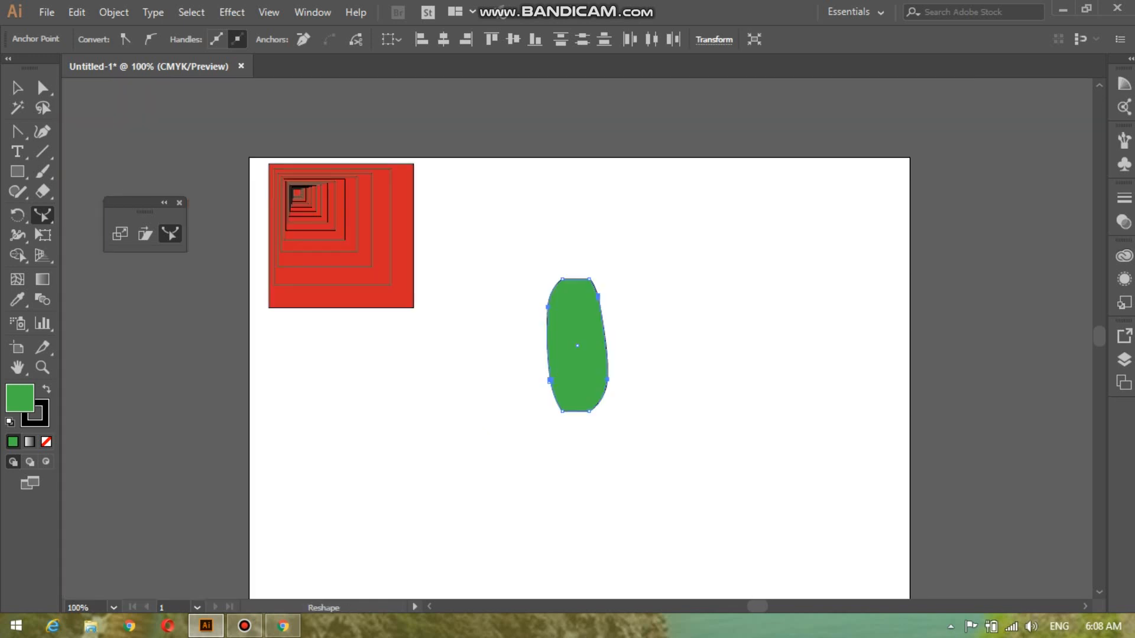